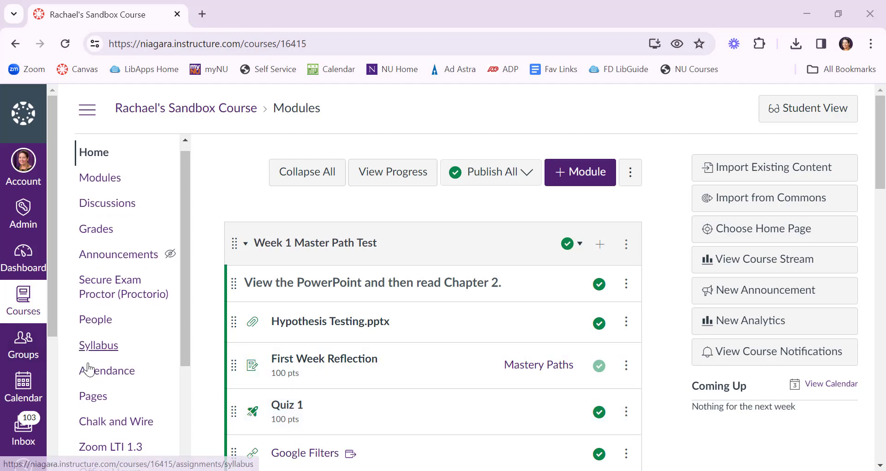
Start a new assignment in the sandbox course and name it "Final Essay"
{"action": "scroll", "coordinate": [105, 378], "scroll_direction": "down", "scroll_amount": 4}
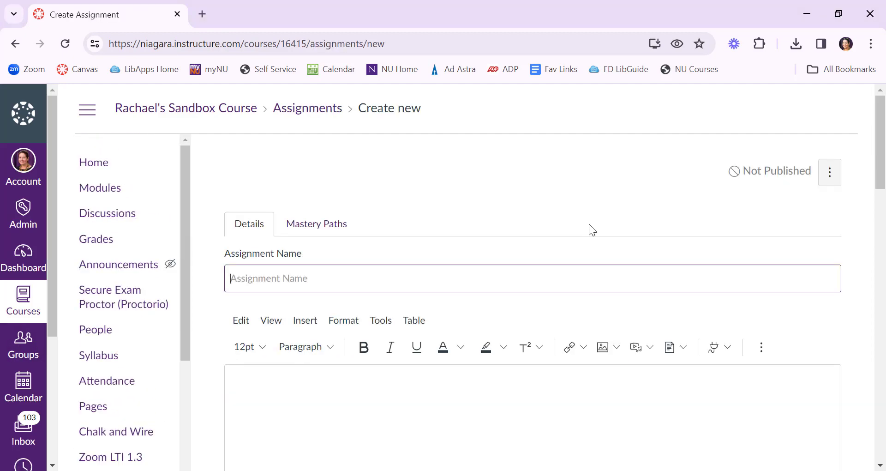
{"action": "type", "text": "Final E"}
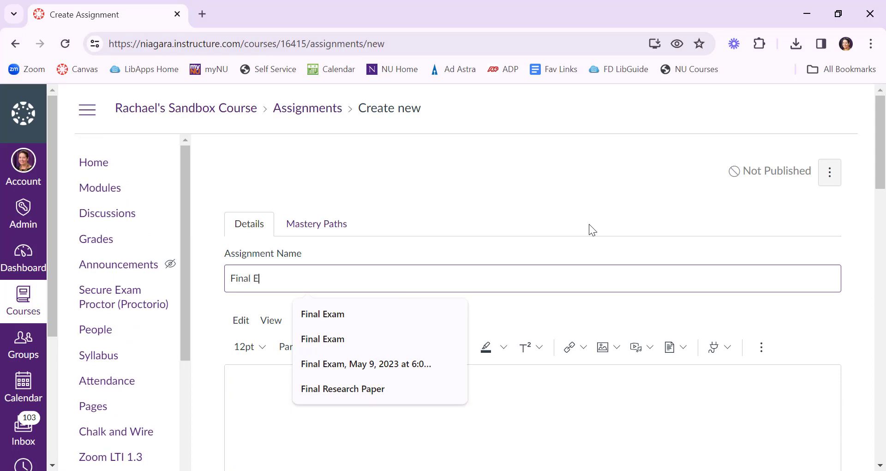
{"action": "type", "text": "ssay"}
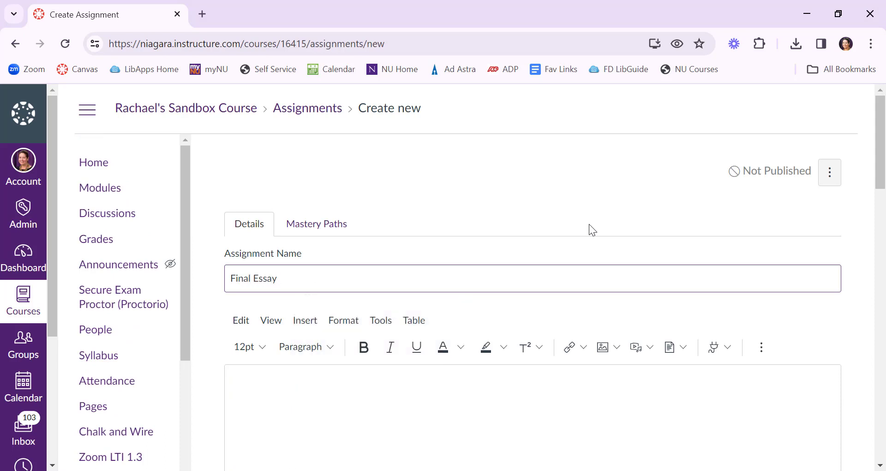
Set the assignment's online submission type to Website URL, then save and publish it
{"action": "scroll", "coordinate": [590, 225], "scroll_direction": "down", "scroll_amount": 3}
{"action": "scroll", "coordinate": [590, 224], "scroll_direction": "down", "scroll_amount": 5}
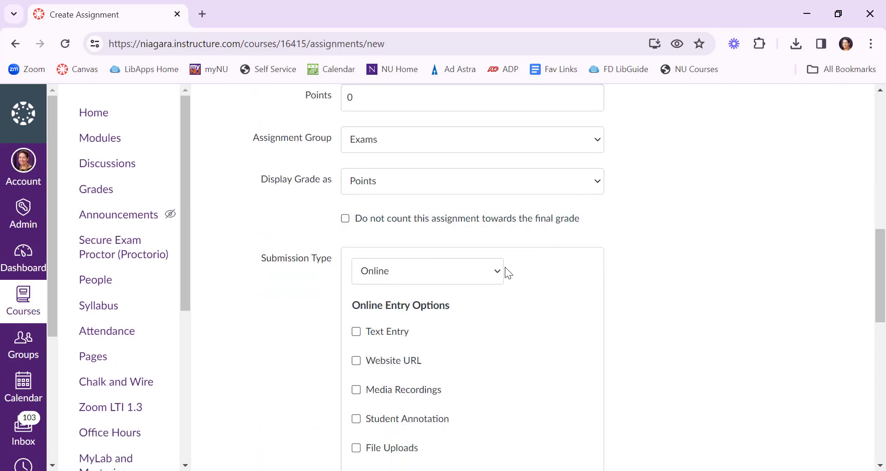
{"action": "scroll", "coordinate": [505, 267], "scroll_direction": "down", "scroll_amount": 3}
{"action": "left_click", "coordinate": [373, 134]}
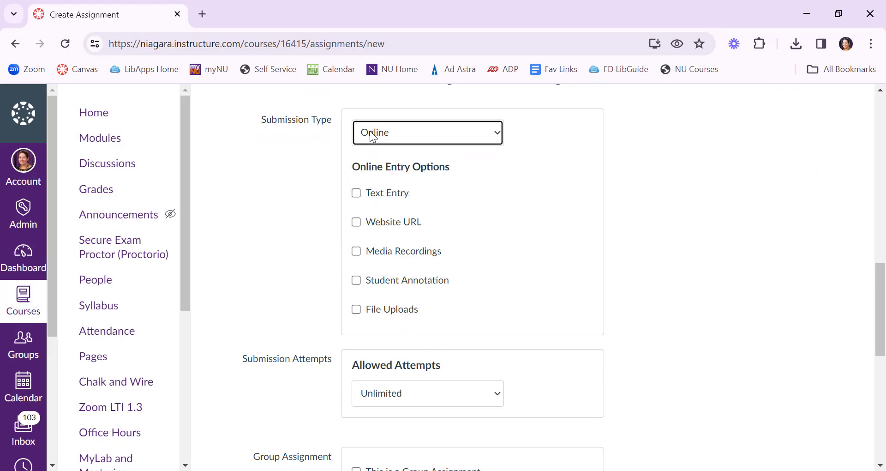
{"action": "left_click", "coordinate": [357, 222]}
{"action": "scroll", "coordinate": [340, 231], "scroll_direction": "down", "scroll_amount": 9}
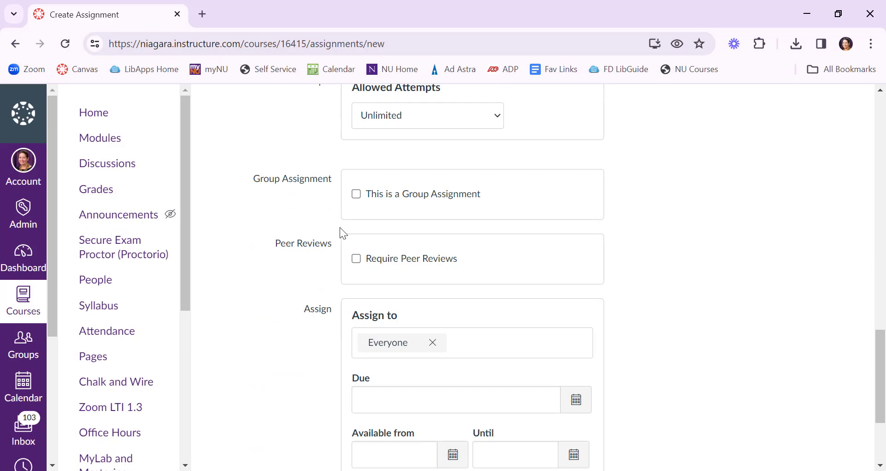
{"action": "scroll", "coordinate": [340, 227], "scroll_direction": "down", "scroll_amount": 1}
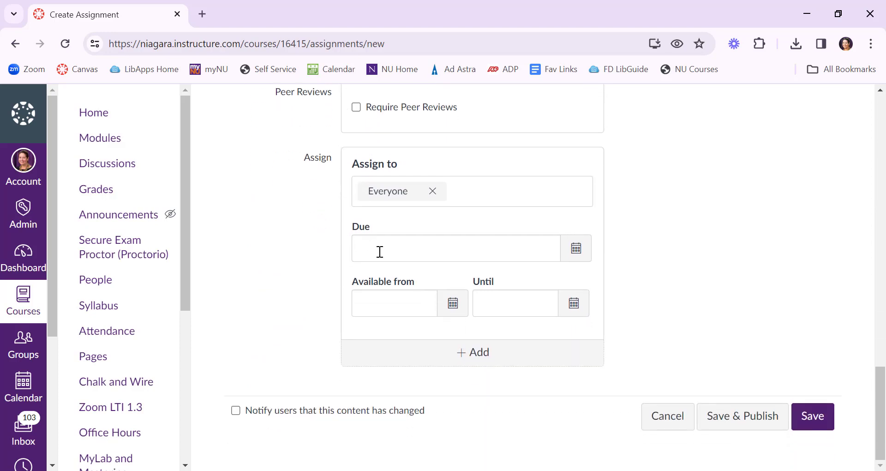
{"action": "left_click", "coordinate": [724, 418]}
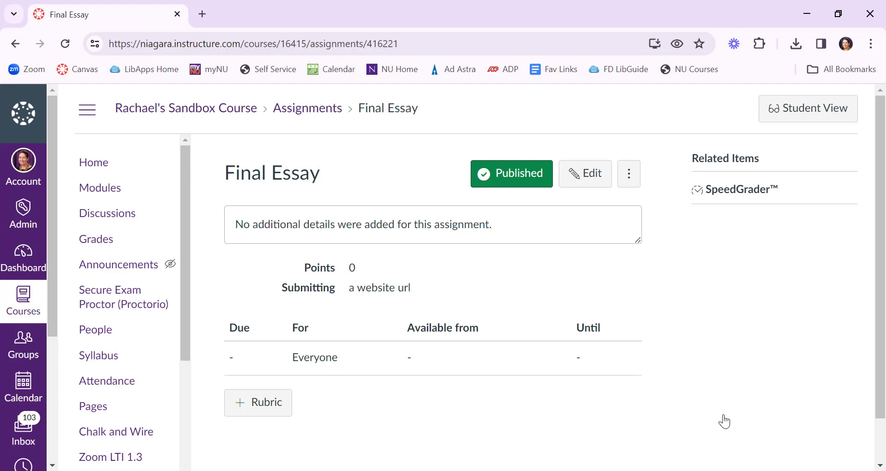
In Google Drive, give Niagara University link holders Editor access to the Favorite Links document and copy its sharing link
{"action": "left_click", "coordinate": [202, 14]}
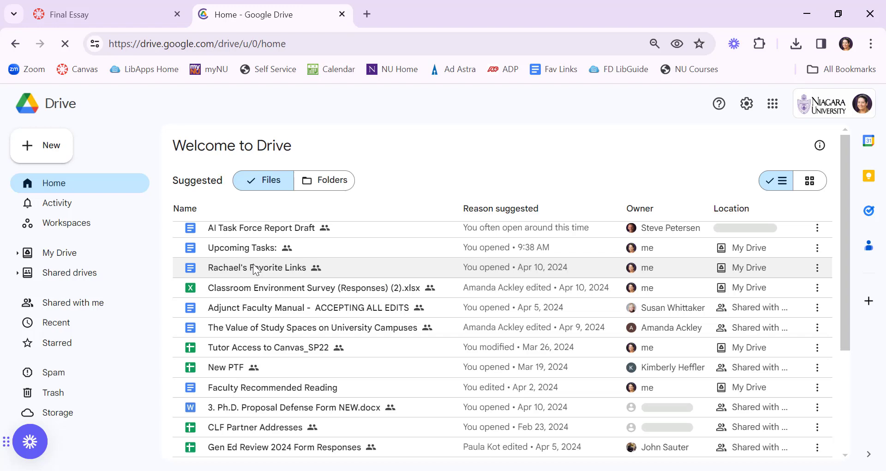
{"action": "double_click", "coordinate": [253, 266]}
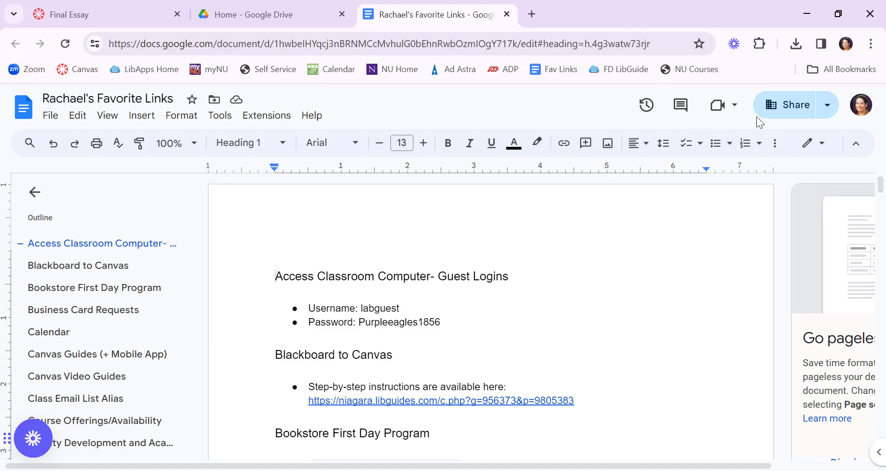
{"action": "left_click", "coordinate": [791, 105]}
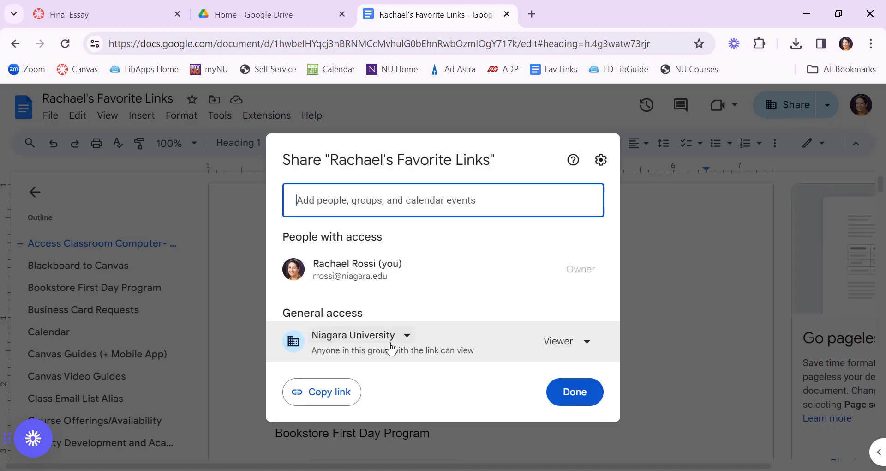
{"action": "left_click", "coordinate": [560, 348]}
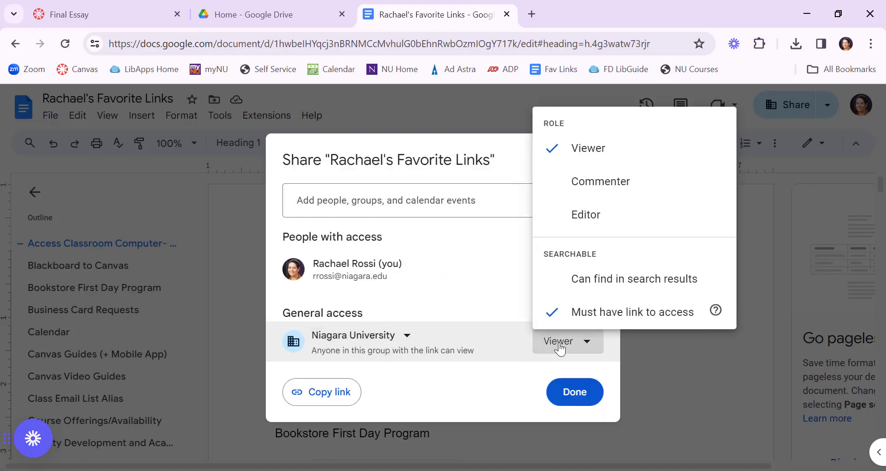
{"action": "left_click", "coordinate": [624, 216]}
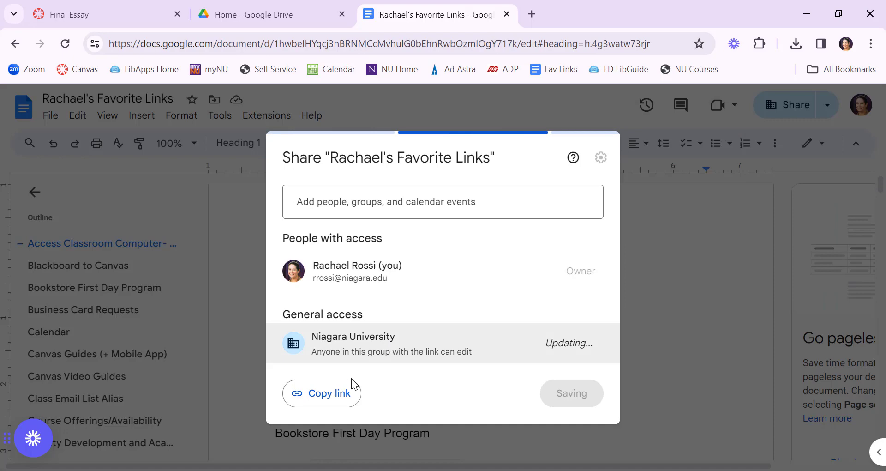
{"action": "left_click", "coordinate": [327, 395]}
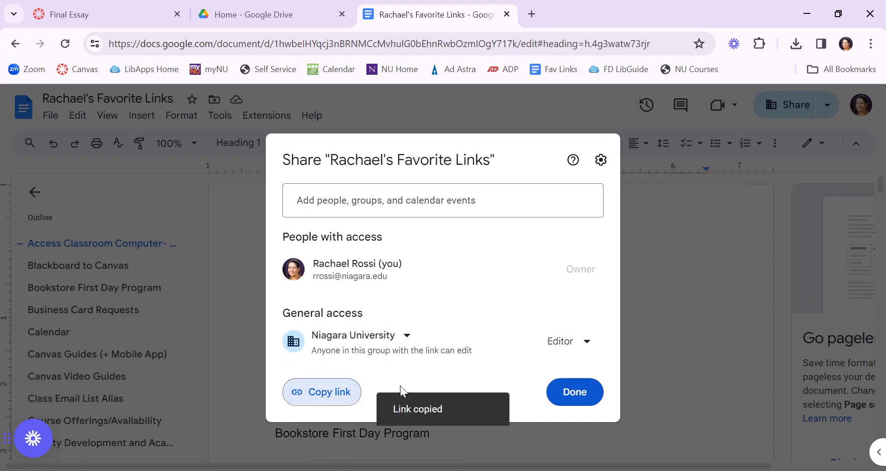
Return to Canvas and, in Student View, start a Final Essay submission with the copied document link as the website URL
{"action": "left_click", "coordinate": [115, 12]}
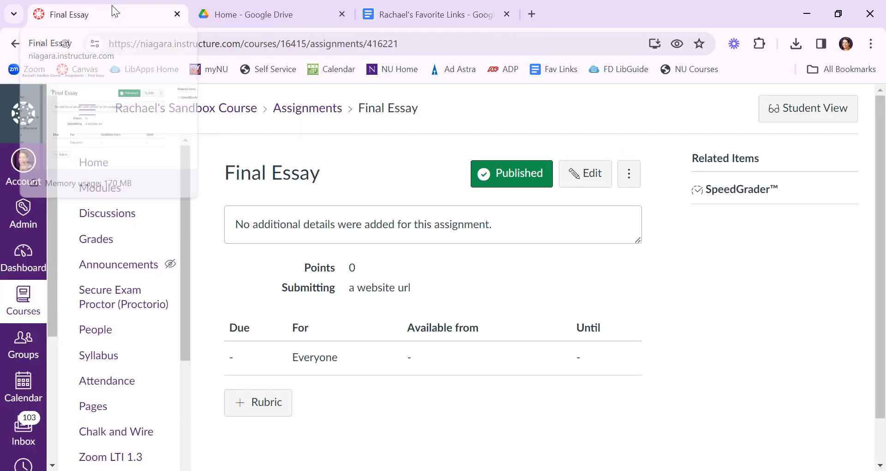
{"action": "left_click", "coordinate": [808, 113]}
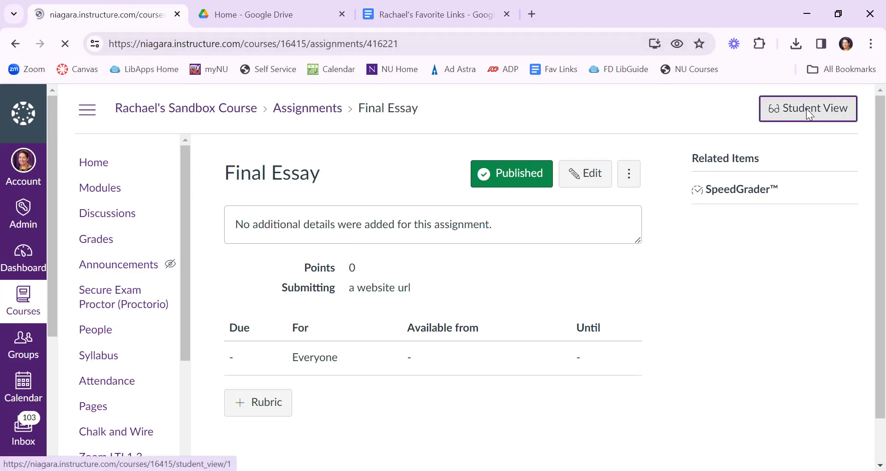
{"action": "left_click", "coordinate": [597, 175]}
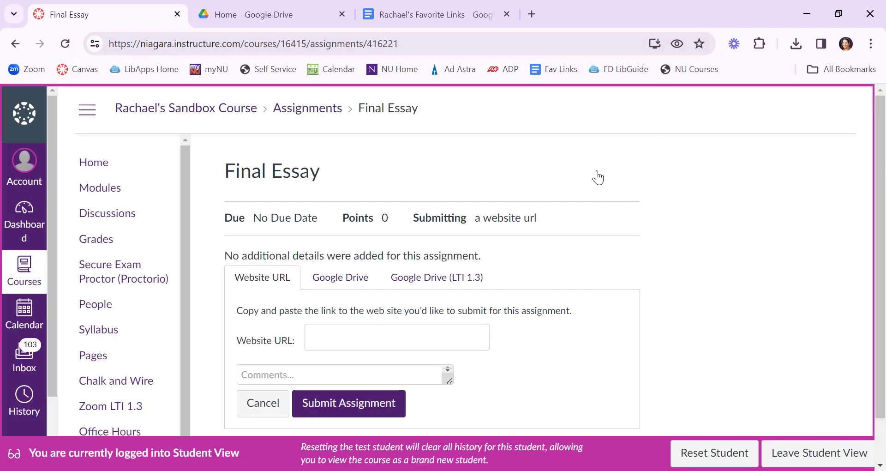
{"action": "left_click", "coordinate": [365, 330]}
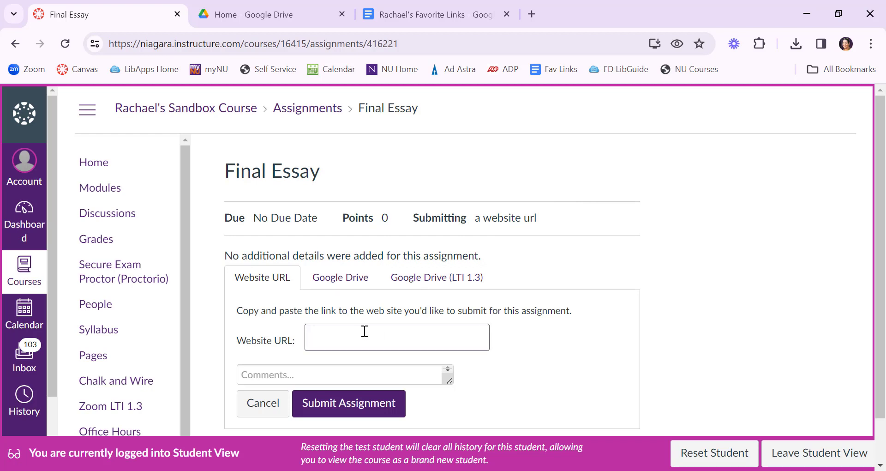
{"action": "key", "text": "ctrl+v"}
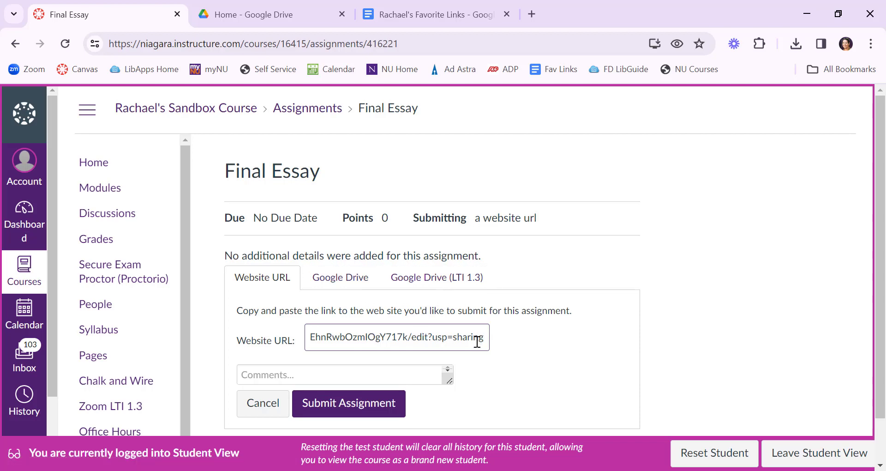
Add the comment "Attached is my final essay." and submit the assignment
{"action": "left_click", "coordinate": [371, 374]}
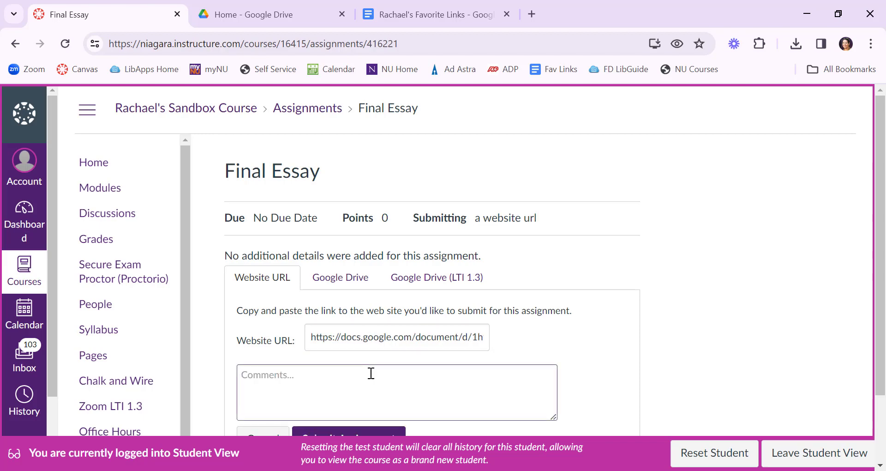
{"action": "type", "text": "Attached is my final essay."}
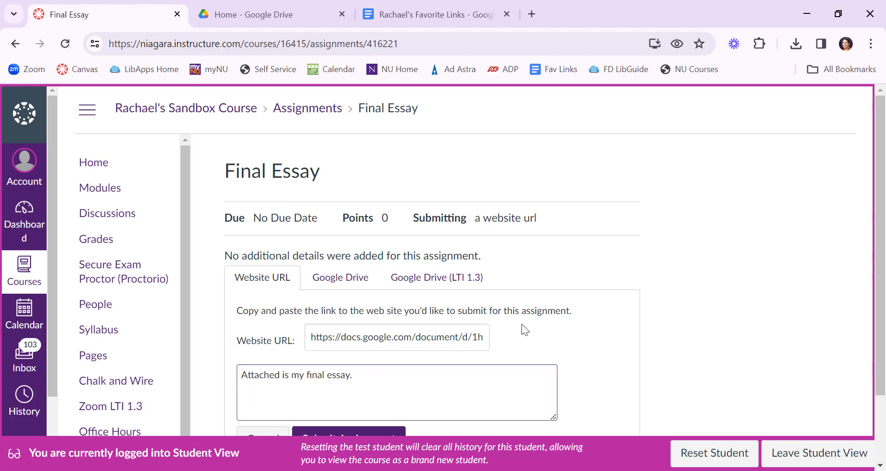
{"action": "scroll", "coordinate": [521, 325], "scroll_direction": "down", "scroll_amount": 2}
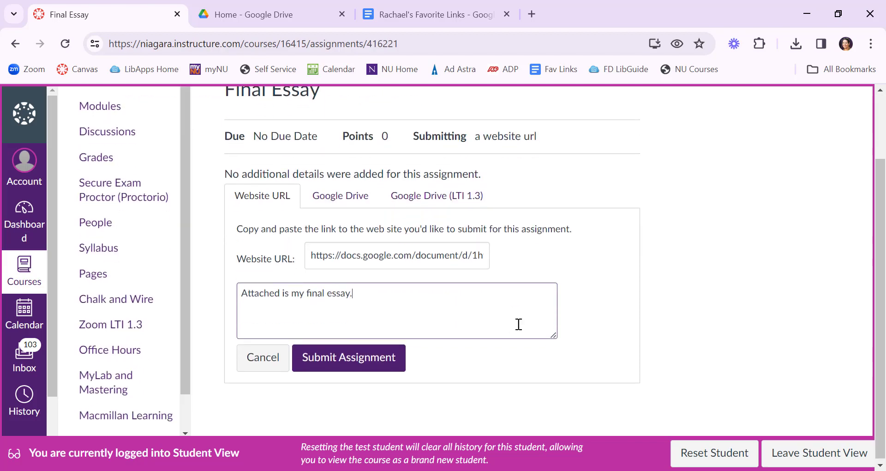
{"action": "left_click", "coordinate": [350, 363]}
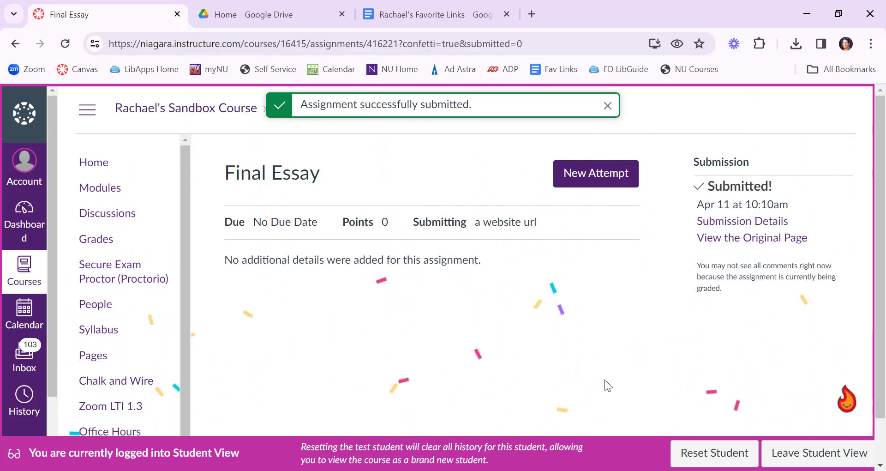
Leave Student View and open the Test Student's submitted document link in SpeedGrader
{"action": "left_click", "coordinate": [798, 454]}
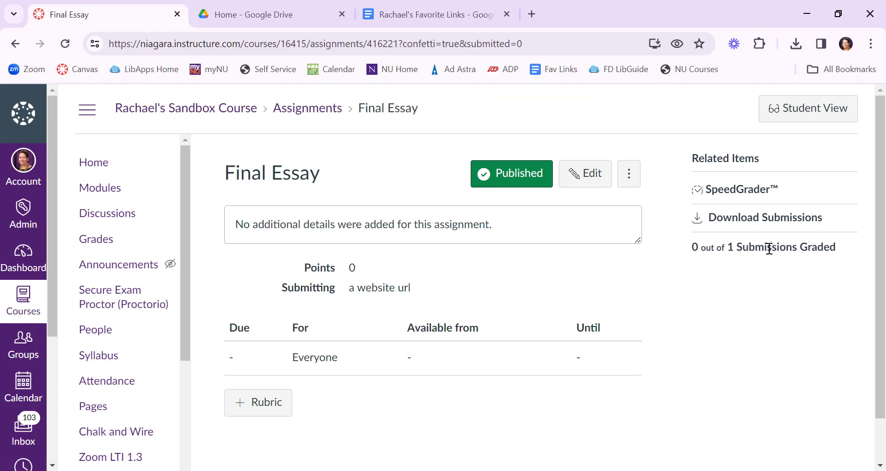
{"action": "left_click", "coordinate": [747, 191]}
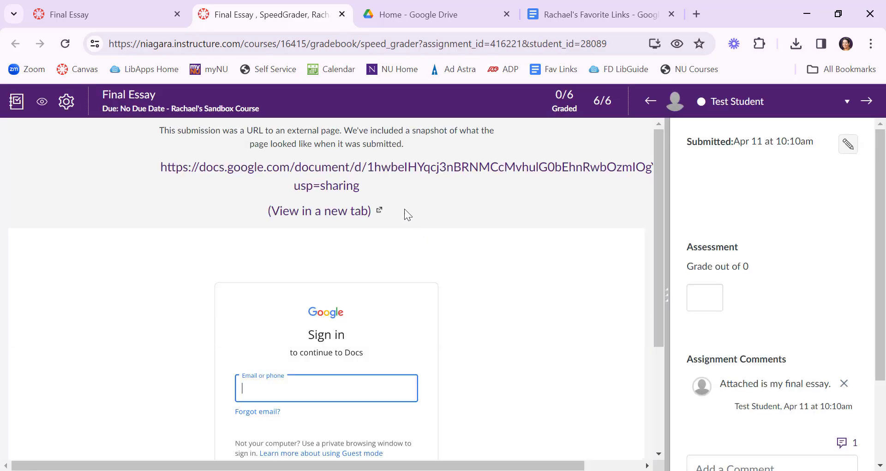
{"action": "left_click", "coordinate": [310, 190]}
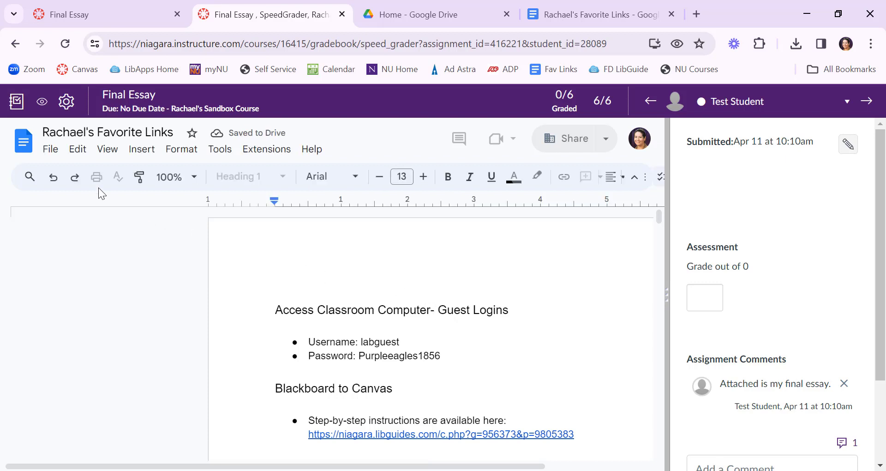
Show the submitted document's version history and widen the SpeedGrader viewer to display it fully
{"action": "left_click", "coordinate": [56, 154]}
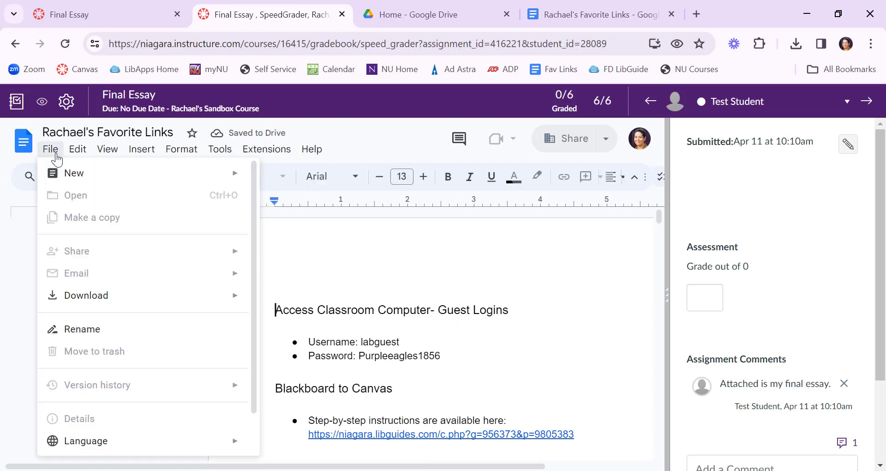
{"action": "mouse_move", "coordinate": [90, 395]}
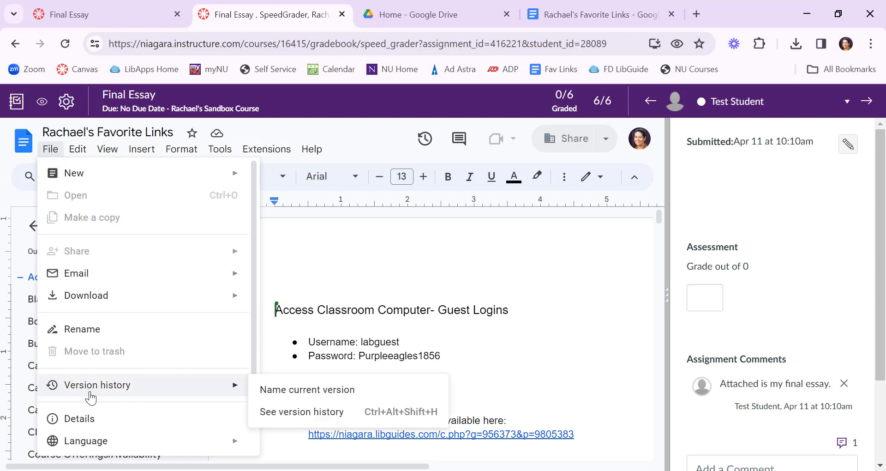
{"action": "left_click", "coordinate": [291, 421]}
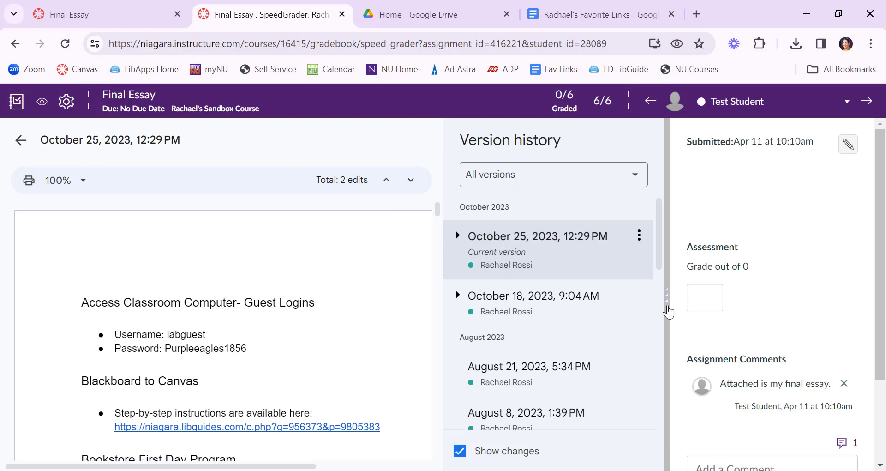
{"action": "left_click", "coordinate": [668, 312]}
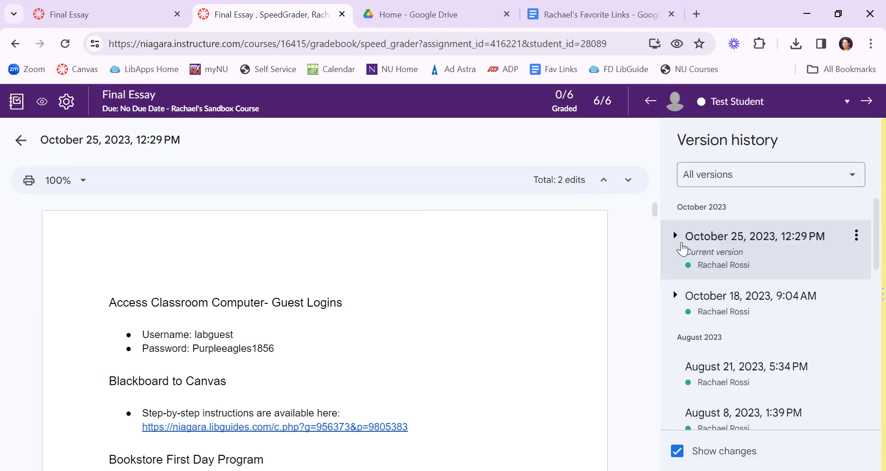
Expand the August 2, 2023, 3:48 PM entry, view its 3:47 PM version, and collapse the entry again
{"action": "scroll", "coordinate": [738, 307], "scroll_direction": "down", "scroll_amount": 1}
{"action": "scroll", "coordinate": [738, 307], "scroll_direction": "down", "scroll_amount": 8}
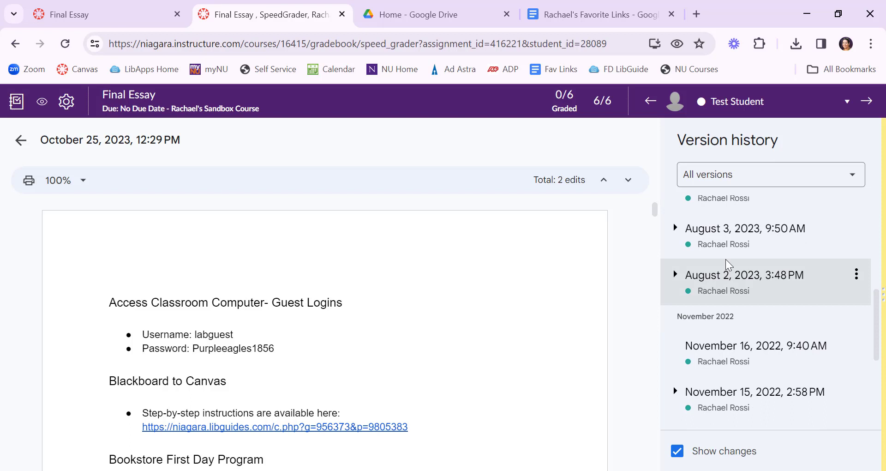
{"action": "scroll", "coordinate": [689, 287], "scroll_direction": "up", "scroll_amount": 2}
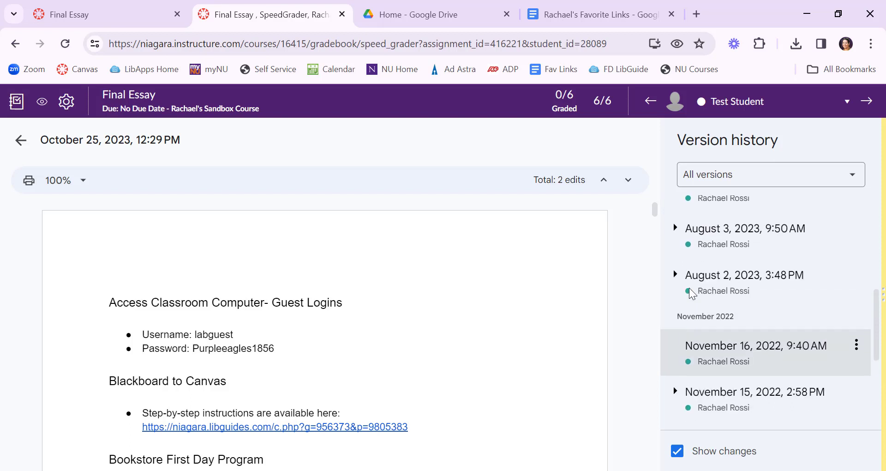
{"action": "left_click", "coordinate": [675, 277]}
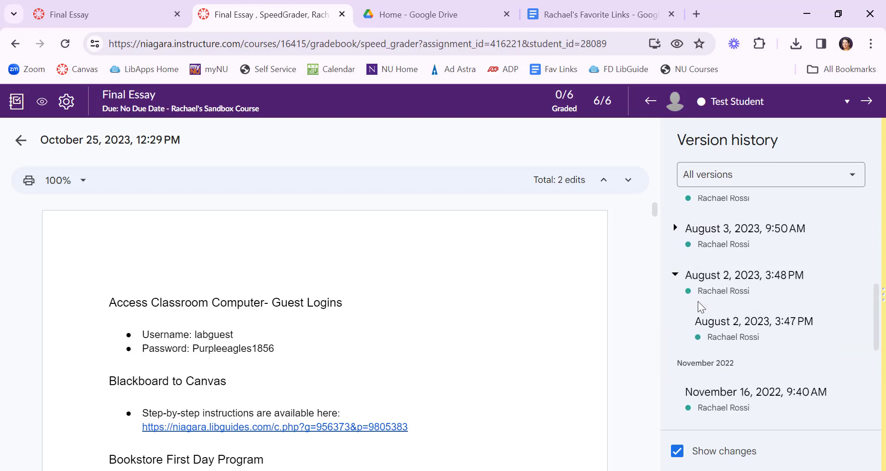
{"action": "left_click", "coordinate": [711, 322]}
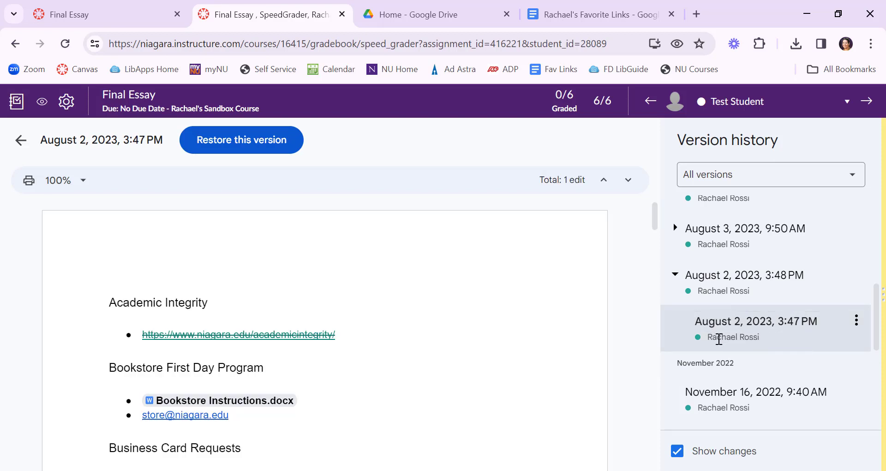
{"action": "left_click", "coordinate": [675, 275]}
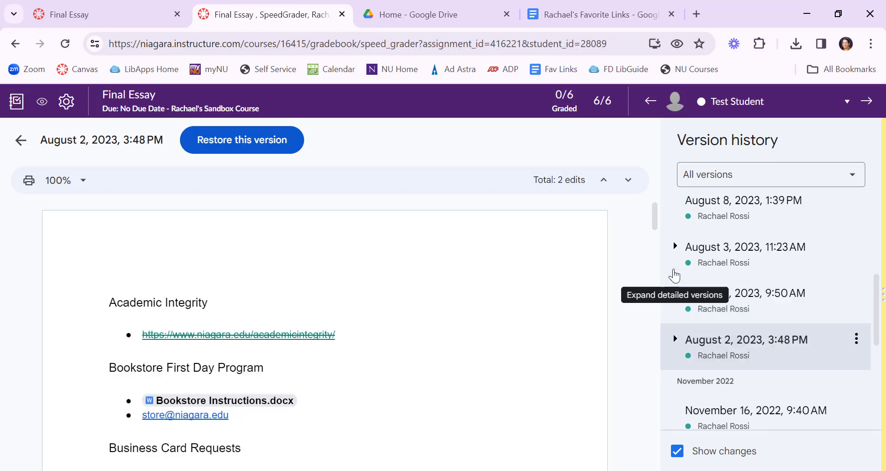
Expand the August 3, 2023, 11:23 AM entry in the version history to view its detailed versions, and collapse it again
{"action": "scroll", "coordinate": [693, 296], "scroll_direction": "up", "scroll_amount": 2}
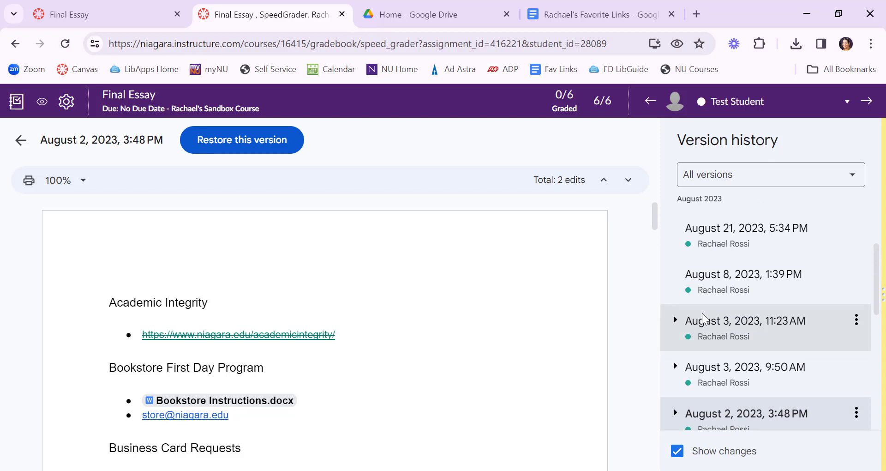
{"action": "left_click", "coordinate": [676, 320]}
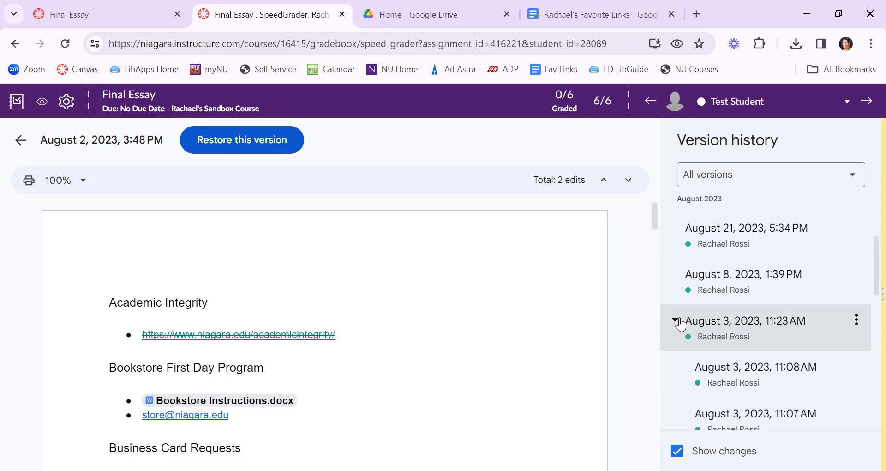
{"action": "left_click", "coordinate": [679, 322]}
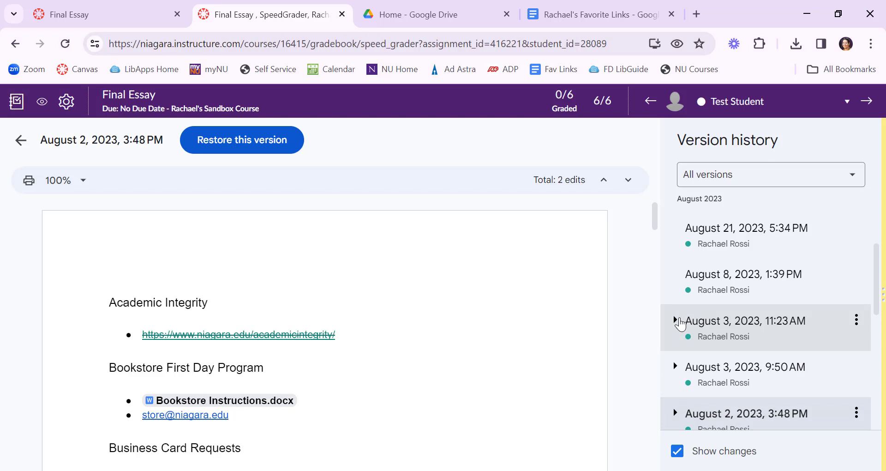
{"action": "scroll", "coordinate": [681, 325], "scroll_direction": "up", "scroll_amount": 3}
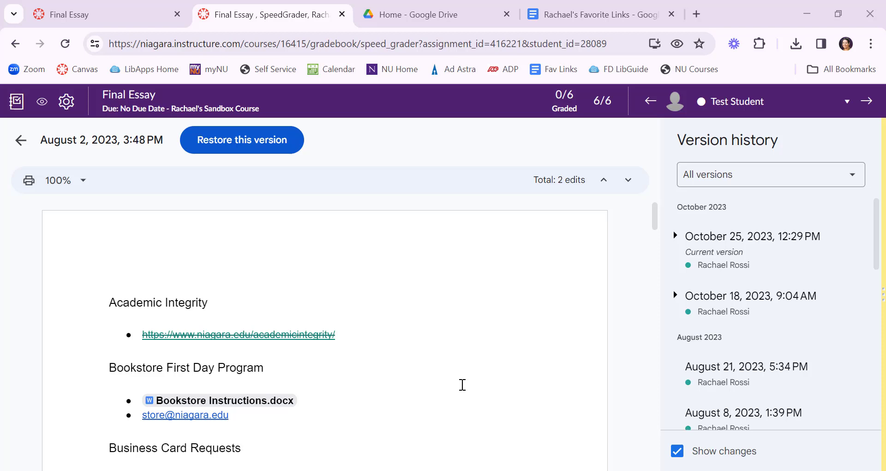
Return to the Final Essay assignment, enter Student View, and reset the test student to clear the earlier submission
{"action": "left_click", "coordinate": [136, 18]}
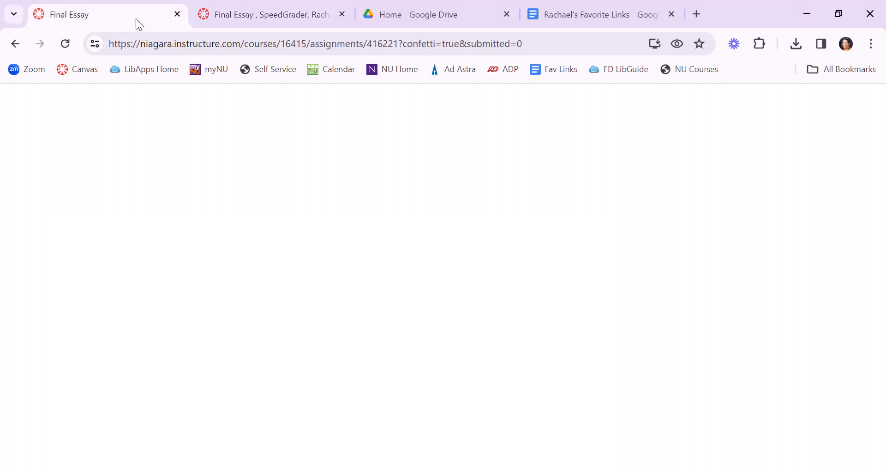
{"action": "left_click", "coordinate": [787, 115]}
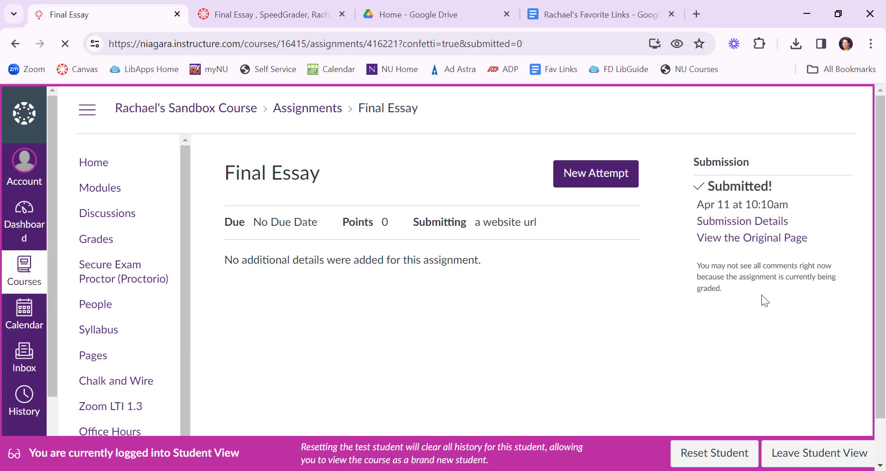
{"action": "left_click", "coordinate": [715, 453]}
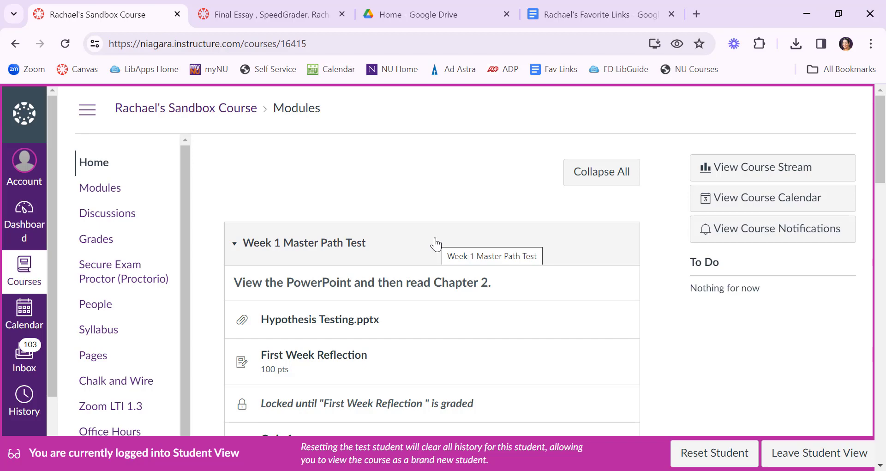
Go to portal.office.com in a new browser tab and open the Faculty Development FAQs Word document from Microsoft 365
{"action": "left_click", "coordinate": [697, 14]}
{"action": "type", "text": "portal."}
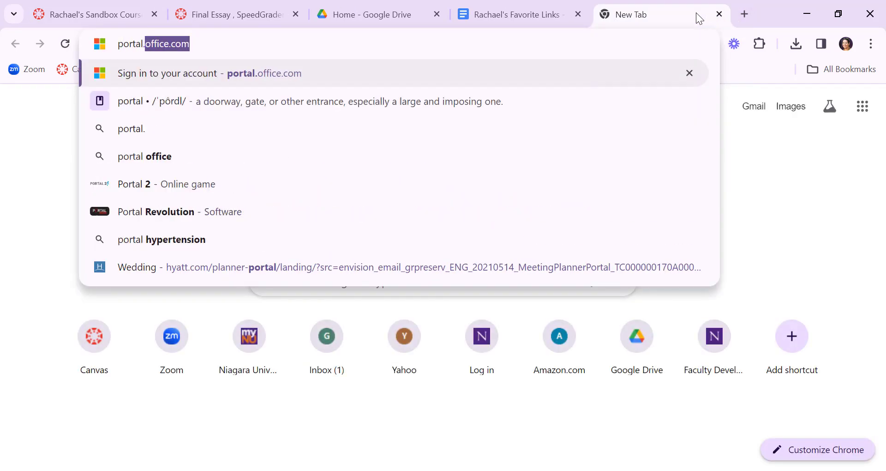
{"action": "type", "text": "o"}
{"action": "key", "text": "Return"}
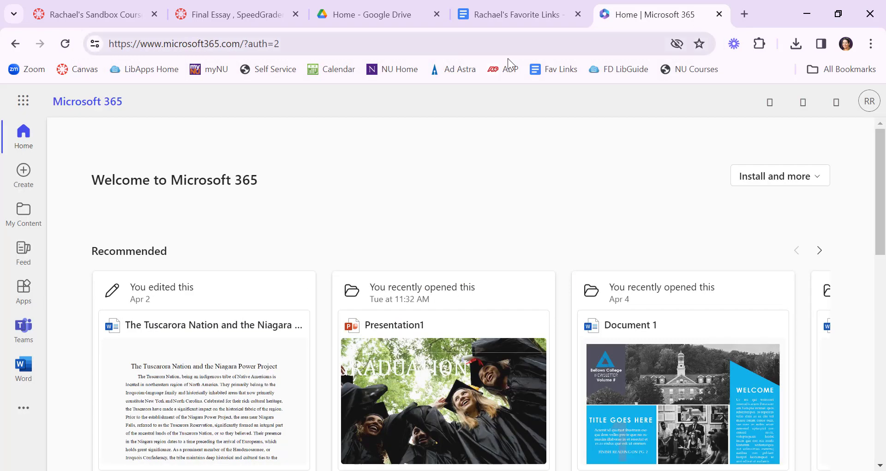
{"action": "scroll", "coordinate": [339, 153], "scroll_direction": "down", "scroll_amount": 7}
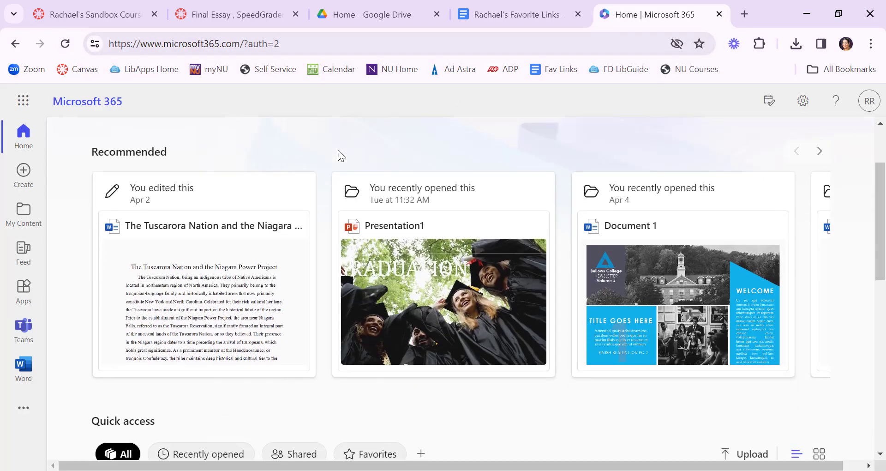
{"action": "scroll", "coordinate": [340, 156], "scroll_direction": "down", "scroll_amount": 2}
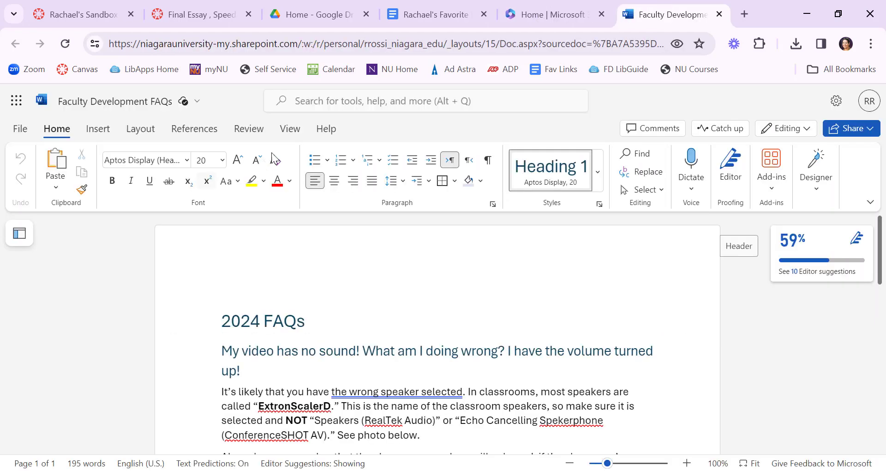
Set the Faculty Development FAQs sharing link to "Can edit" for people in Niagara University and copy the link
{"action": "scroll", "coordinate": [341, 262], "scroll_direction": "down", "scroll_amount": 5}
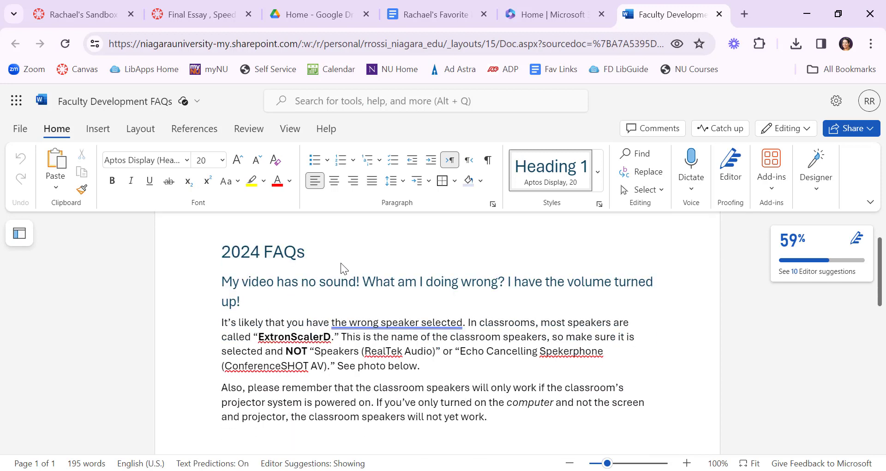
{"action": "left_click", "coordinate": [855, 134]}
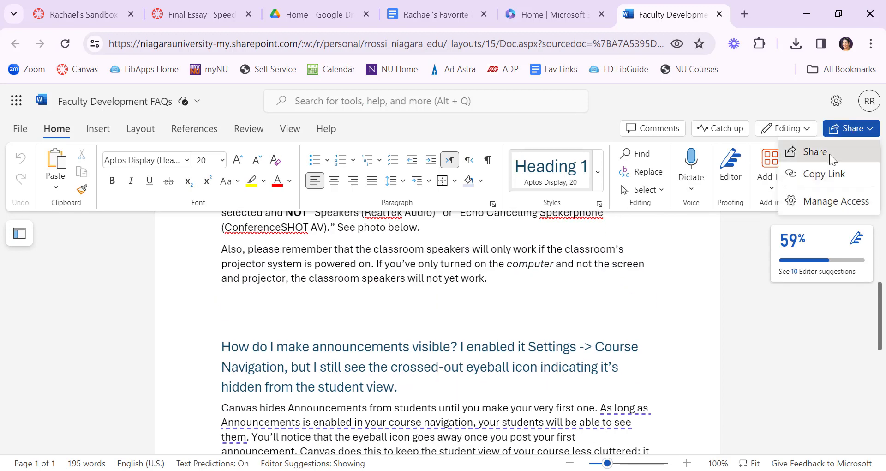
{"action": "left_click", "coordinate": [830, 154]}
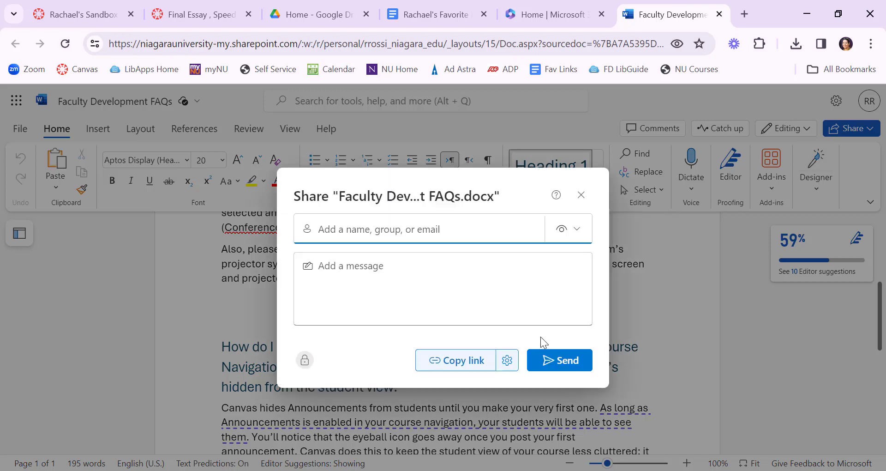
{"action": "left_click", "coordinate": [508, 309]}
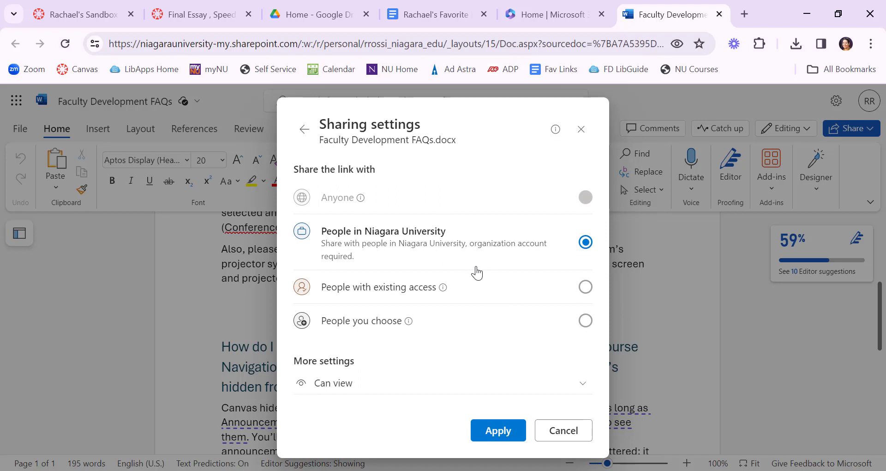
{"action": "left_click", "coordinate": [582, 388]}
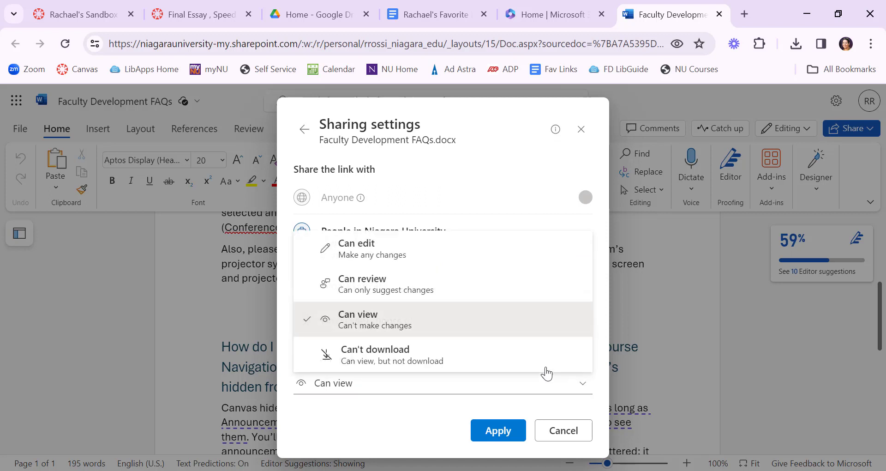
{"action": "left_click", "coordinate": [442, 260]}
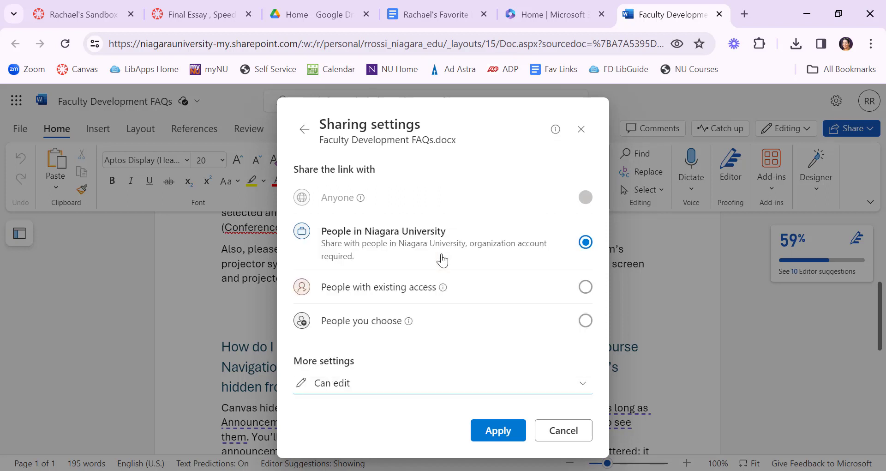
{"action": "left_click", "coordinate": [499, 434]}
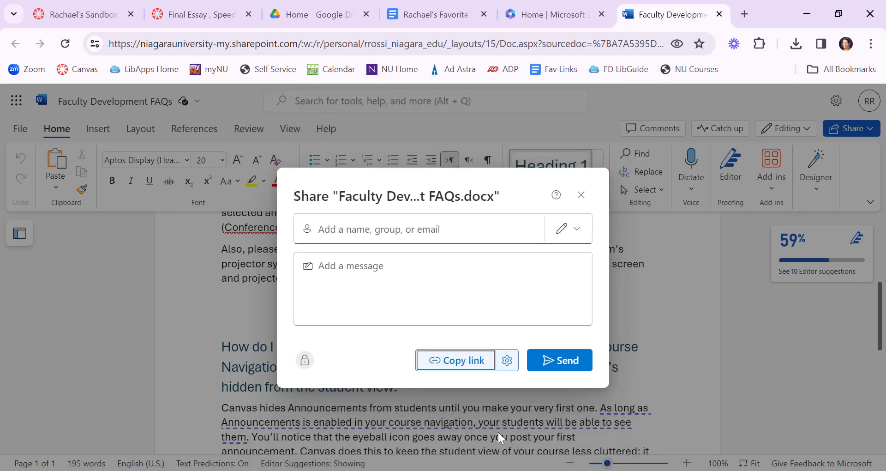
{"action": "left_click", "coordinate": [458, 368]}
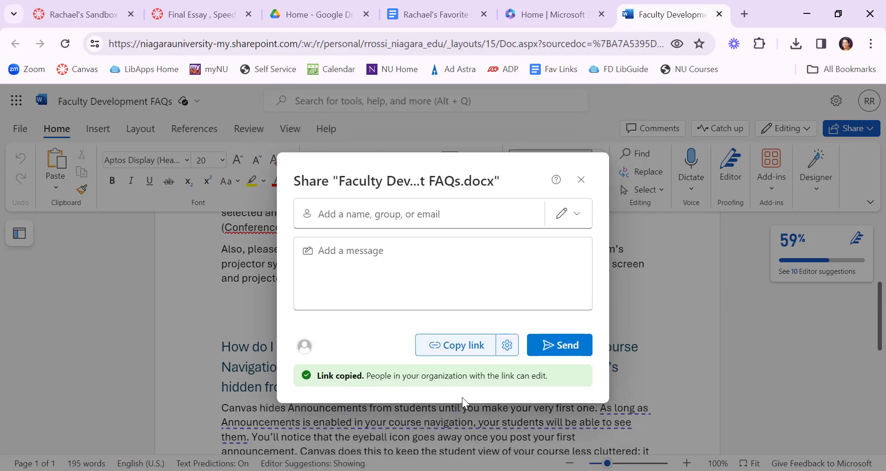
Switch back to the Canvas course, start the Final Essay assignment, and paste the copied Word document link as the website URL
{"action": "left_click", "coordinate": [223, 22]}
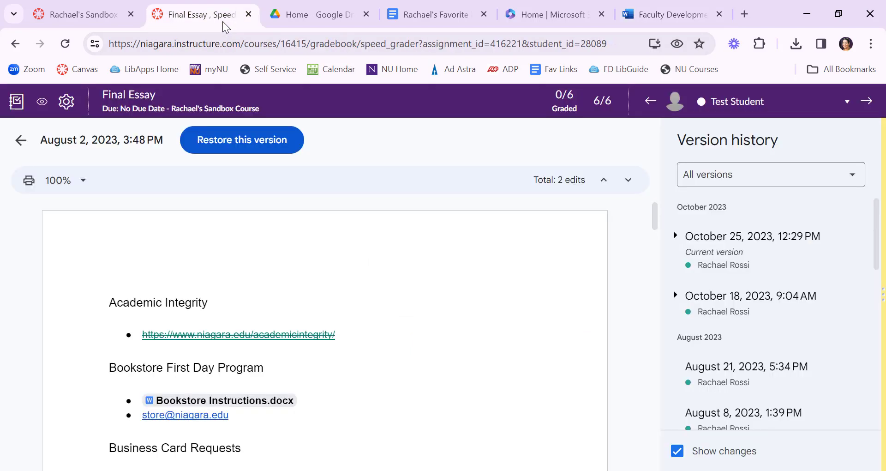
{"action": "key", "text": "ctrl+shift+Tab"}
{"action": "scroll", "coordinate": [501, 186], "scroll_direction": "down", "scroll_amount": 5}
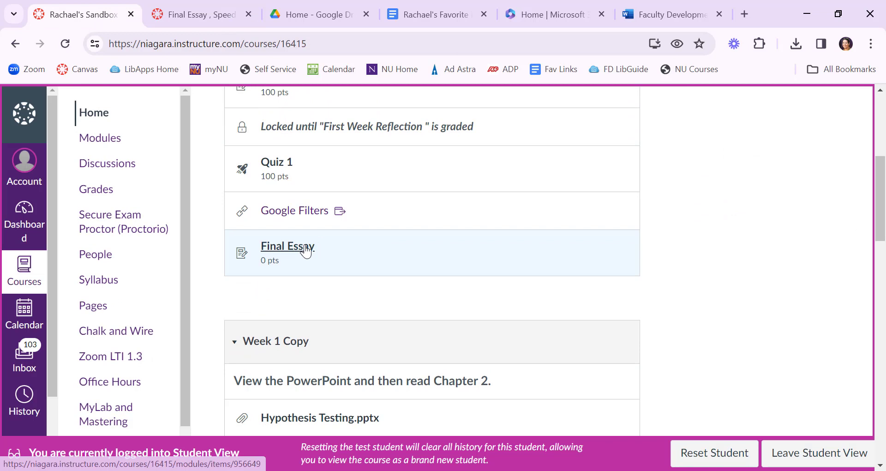
{"action": "left_click", "coordinate": [303, 249]}
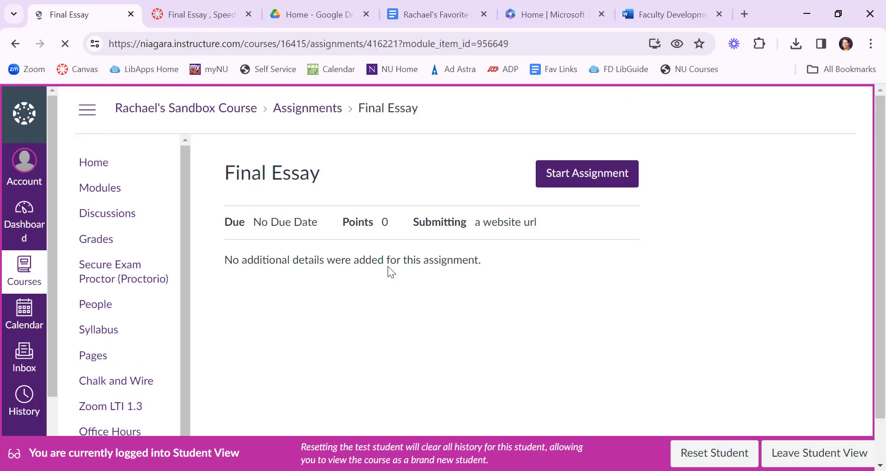
{"action": "left_click", "coordinate": [582, 176]}
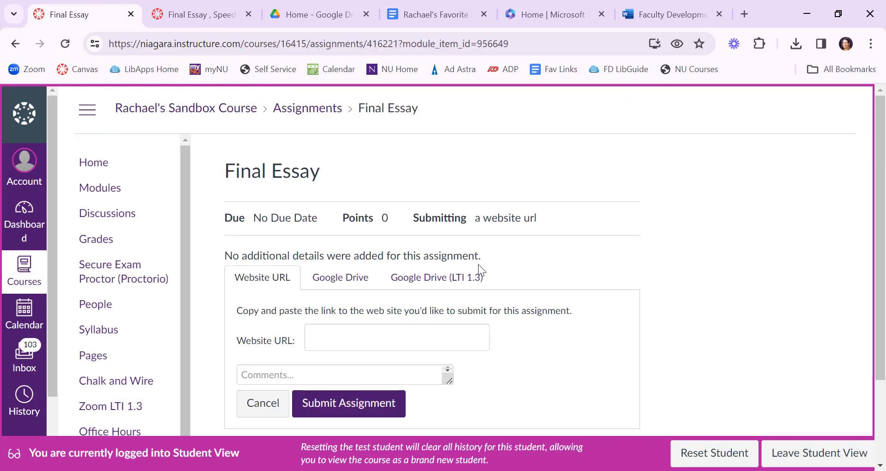
{"action": "left_click", "coordinate": [358, 339]}
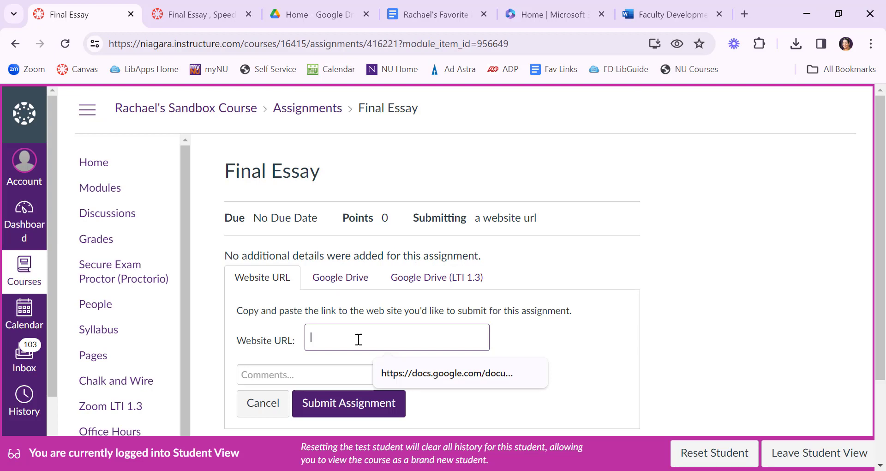
{"action": "key", "text": "ctrl+v"}
Add the comment "final" and submit the Final Essay assignment
{"action": "left_click", "coordinate": [351, 376]}
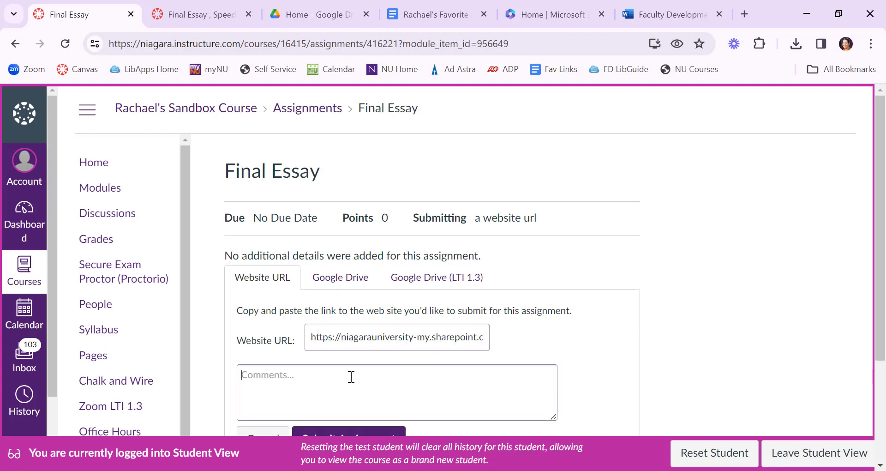
{"action": "type", "text": "final"}
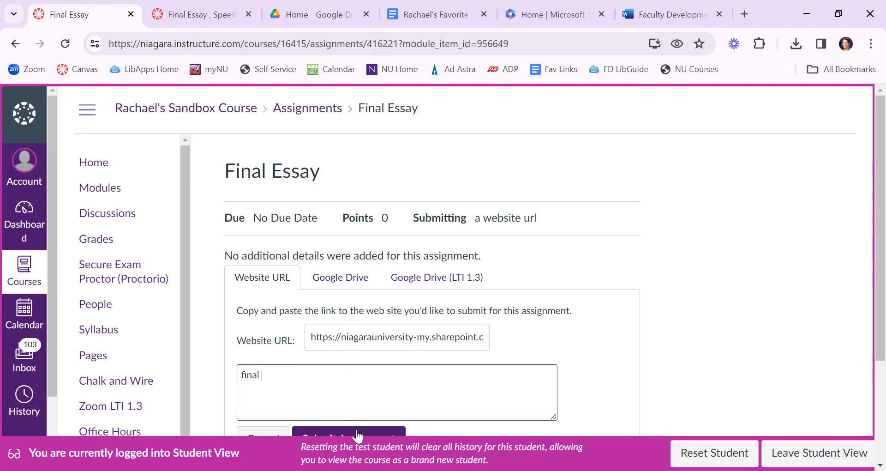
{"action": "scroll", "coordinate": [362, 293], "scroll_direction": "down", "scroll_amount": 3}
{"action": "left_click", "coordinate": [356, 302]}
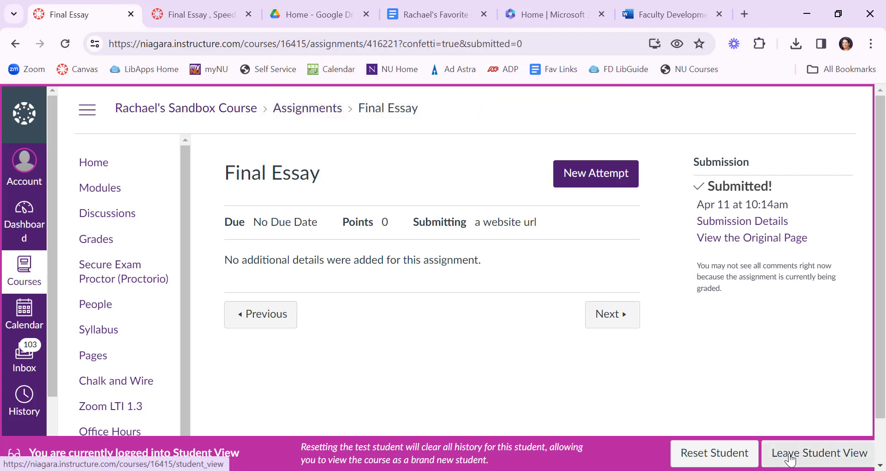
Leave Student View, open the Test Student's submission in SpeedGrader, and open the submitted Word document link in a new tab
{"action": "left_click", "coordinate": [790, 458]}
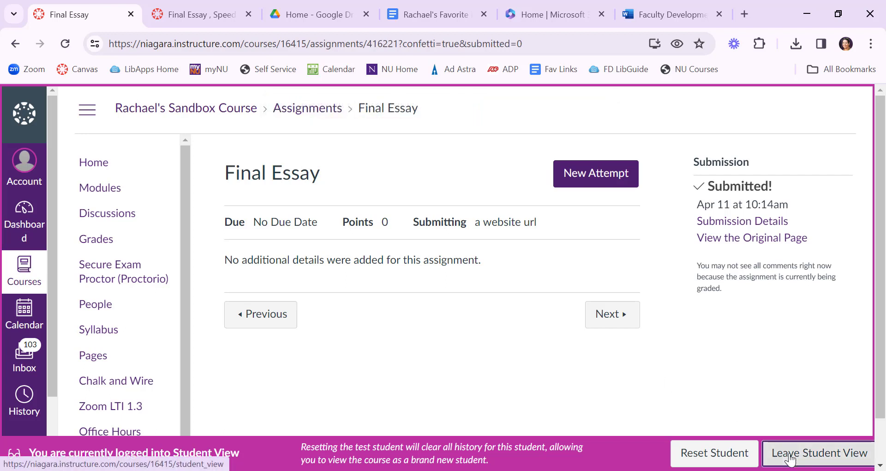
{"action": "left_click", "coordinate": [791, 458]}
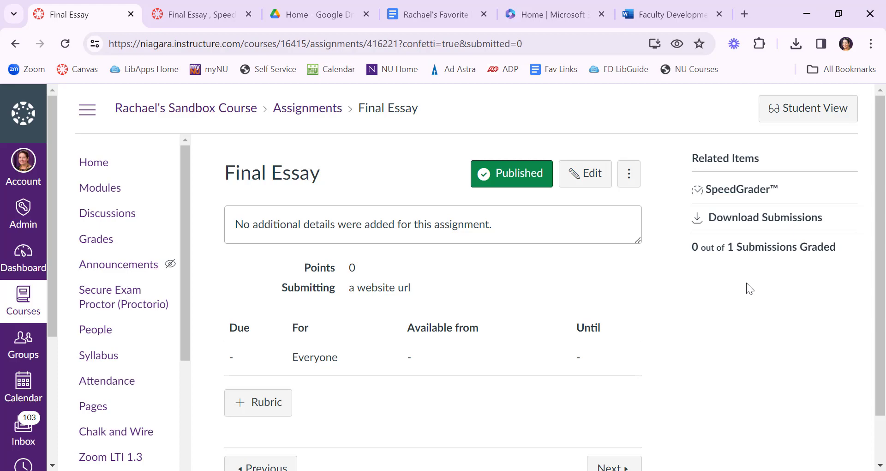
{"action": "left_click", "coordinate": [746, 193]}
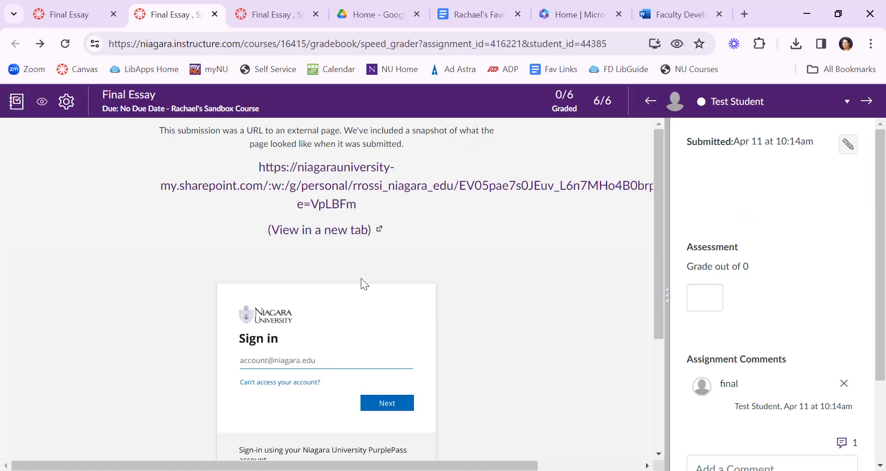
{"action": "left_click", "coordinate": [350, 192]}
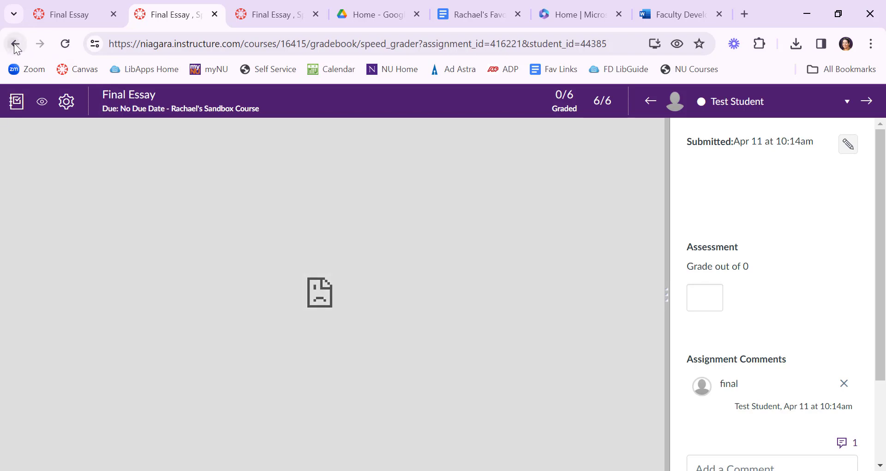
{"action": "left_click", "coordinate": [15, 45]}
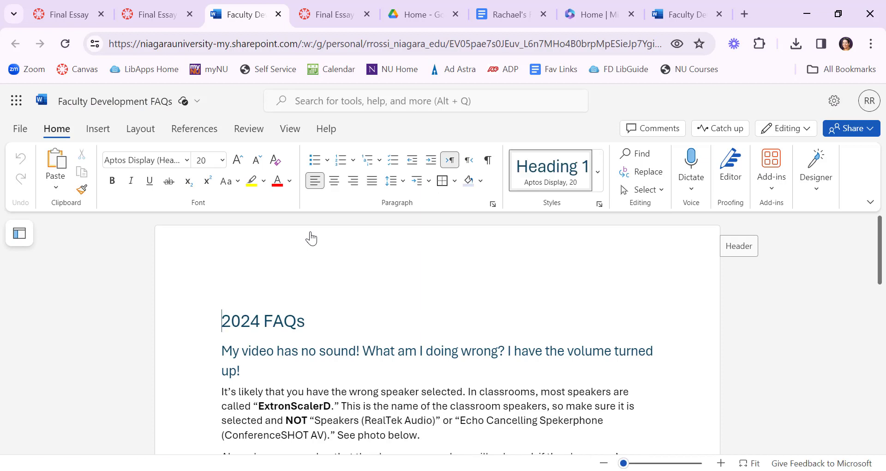
Show the version history of the submitted Faculty Development FAQs document and expand the "40 minutes ago" entry
{"action": "left_click", "coordinate": [196, 103]}
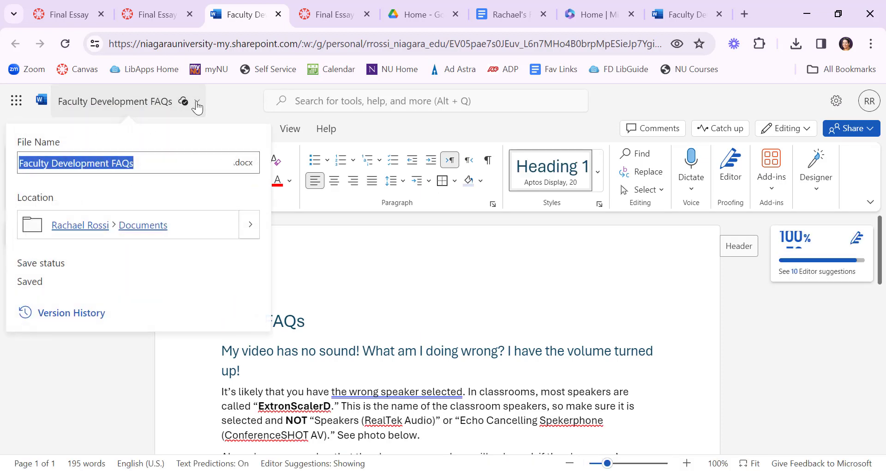
{"action": "left_click", "coordinate": [76, 318]}
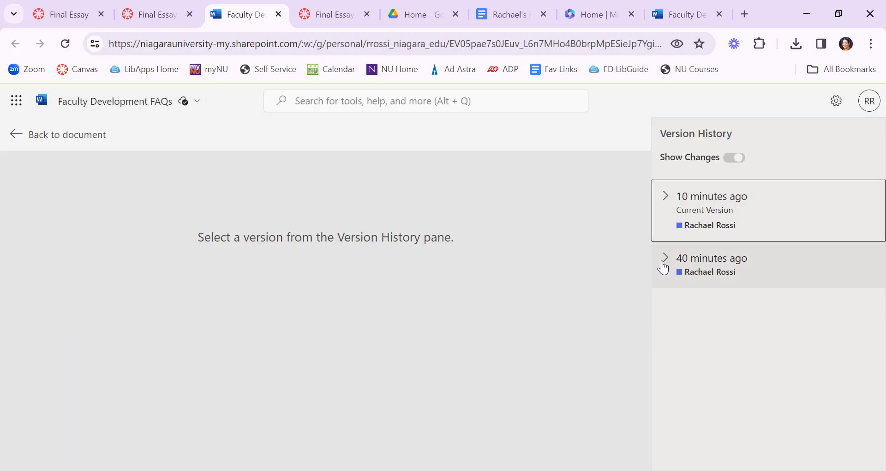
{"action": "left_click", "coordinate": [666, 260]}
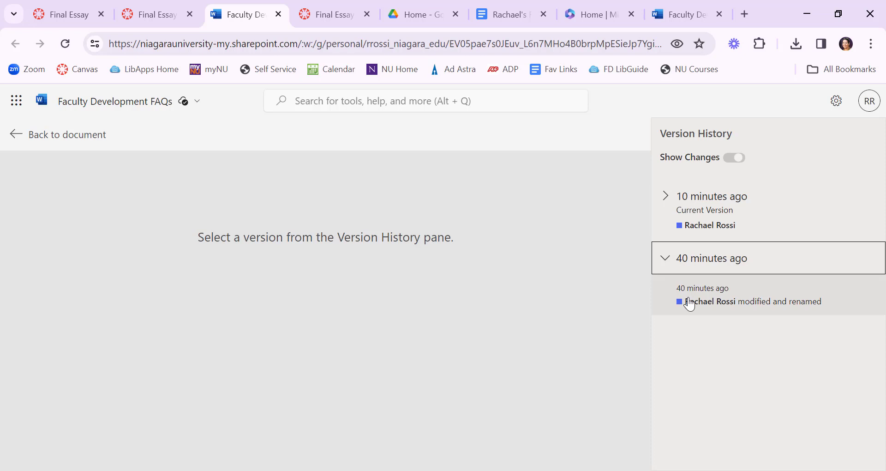
Compare the "40 minutes ago" version with the edits listed under "10 minutes ago", and go back to the document
{"action": "left_click", "coordinate": [690, 305]}
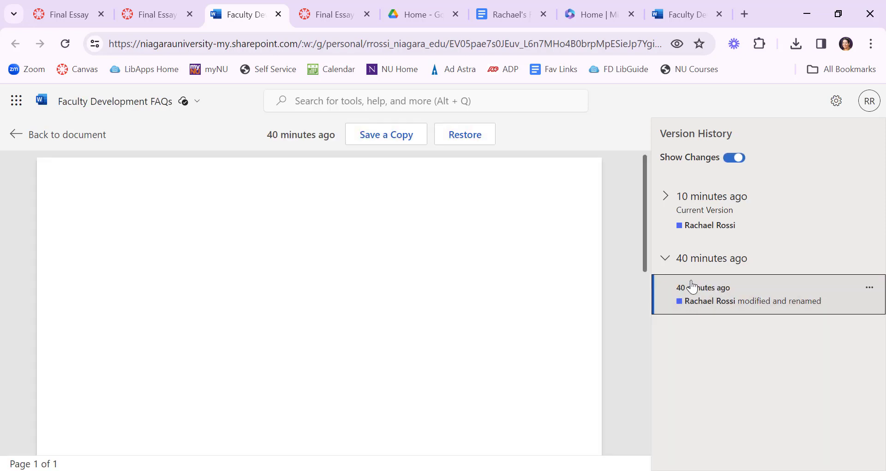
{"action": "left_click", "coordinate": [710, 221]}
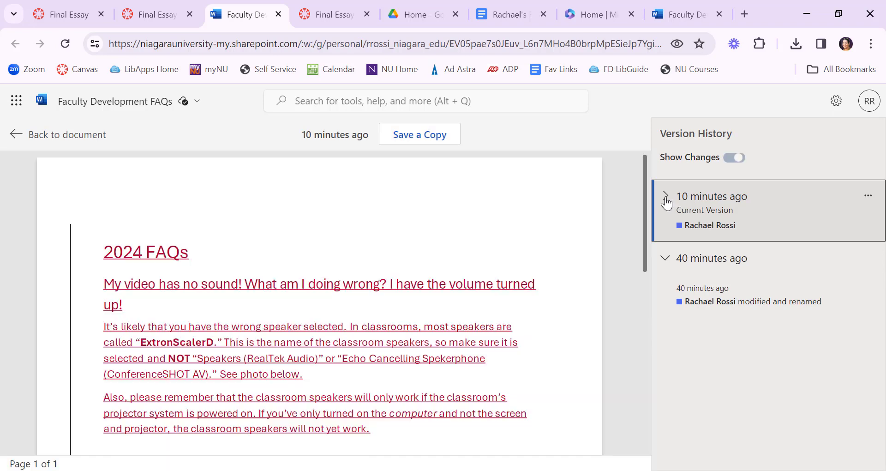
{"action": "left_click", "coordinate": [666, 198]}
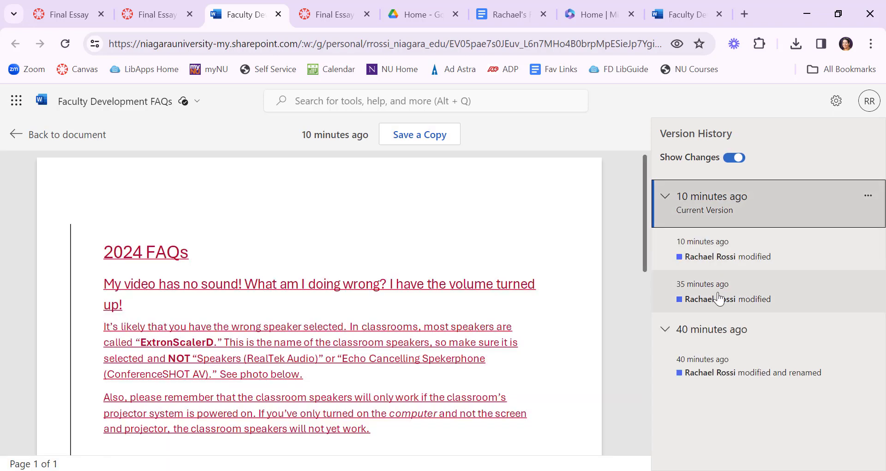
{"action": "left_click", "coordinate": [715, 257]}
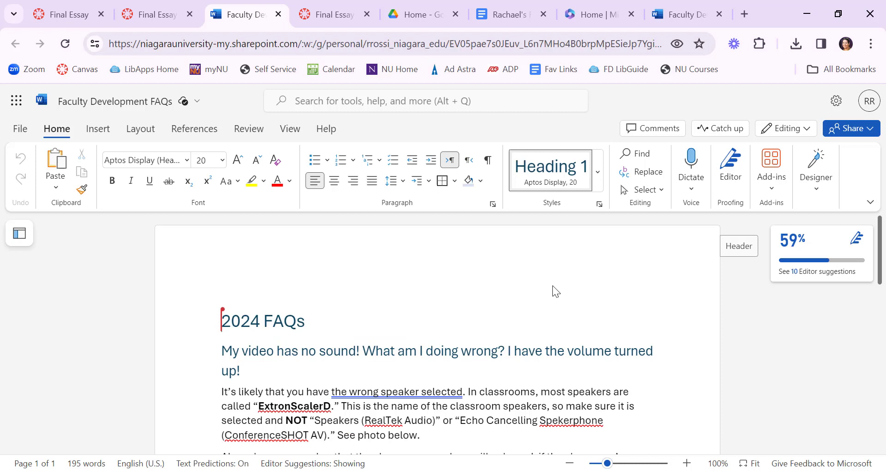
Open Word's Editor on the Faculty Development FAQs document and check its text for similarity to online sources
{"action": "left_click", "coordinate": [733, 191]}
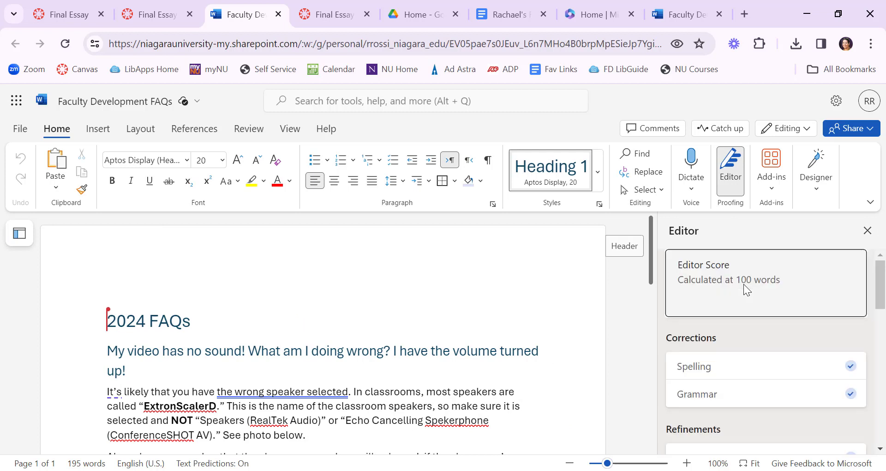
{"action": "scroll", "coordinate": [749, 283], "scroll_direction": "down", "scroll_amount": 10}
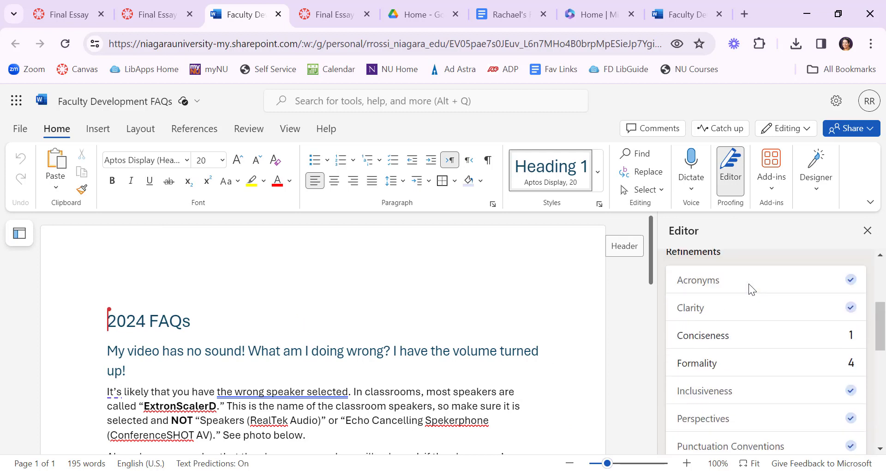
{"action": "scroll", "coordinate": [749, 284], "scroll_direction": "up", "scroll_amount": 2}
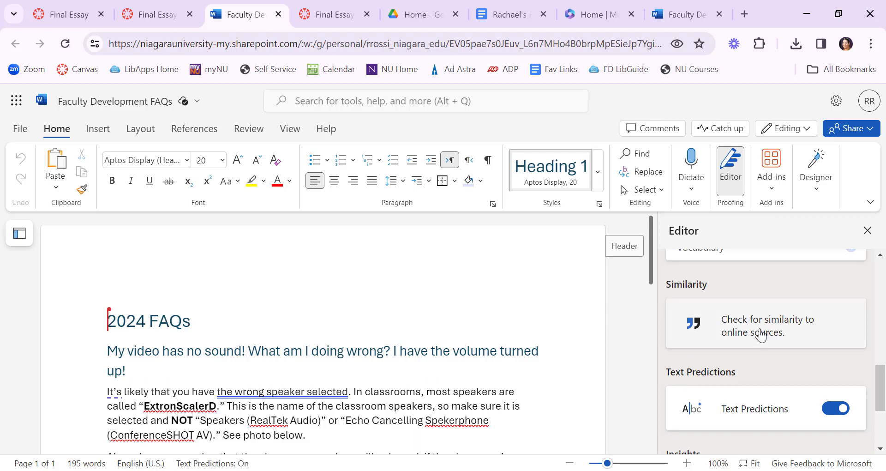
{"action": "left_click", "coordinate": [760, 336]}
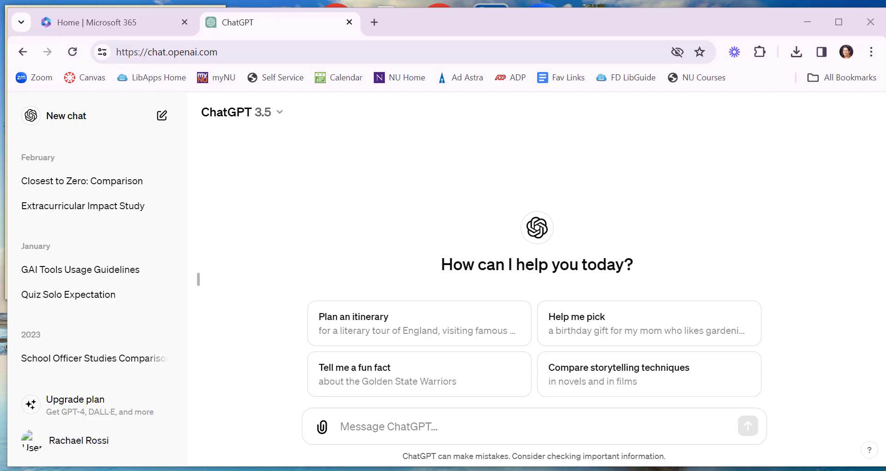
In ChatGPT, submit the prompt "Explain the role of clowns in Shakespeare's tragedies."
{"action": "left_click", "coordinate": [565, 427]}
{"action": "type", "text": "Explain the role of clowns in Shakespeare's tragedies."}
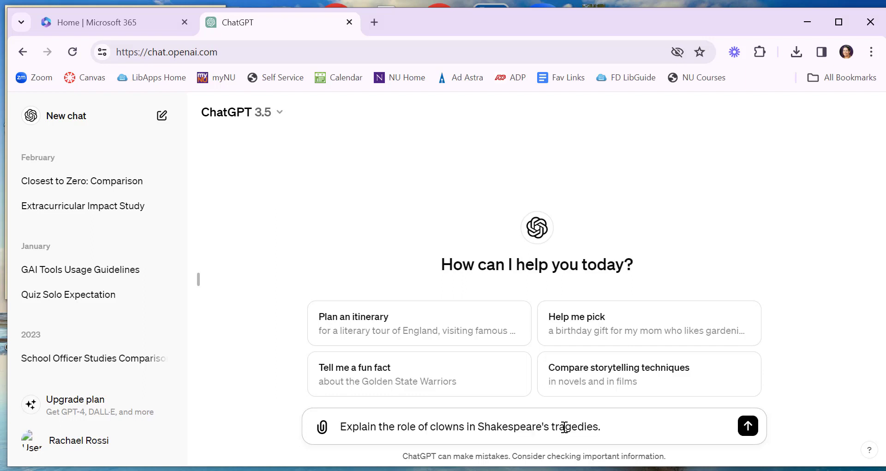
{"action": "key", "text": "Return"}
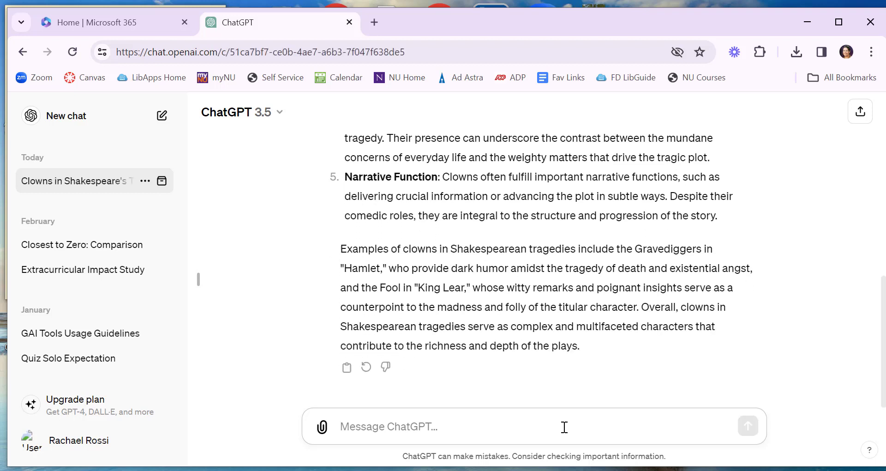
Ask ChatGPT for a reworked answer with the prompt "Please rewrite in a narrative essay format"
{"action": "type", "text": "Please r"}
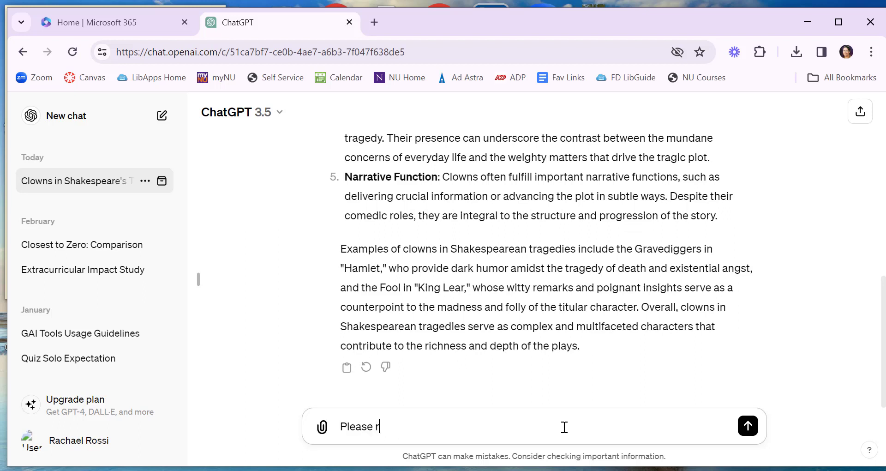
{"action": "type", "text": "ewrite in a narrative essay"}
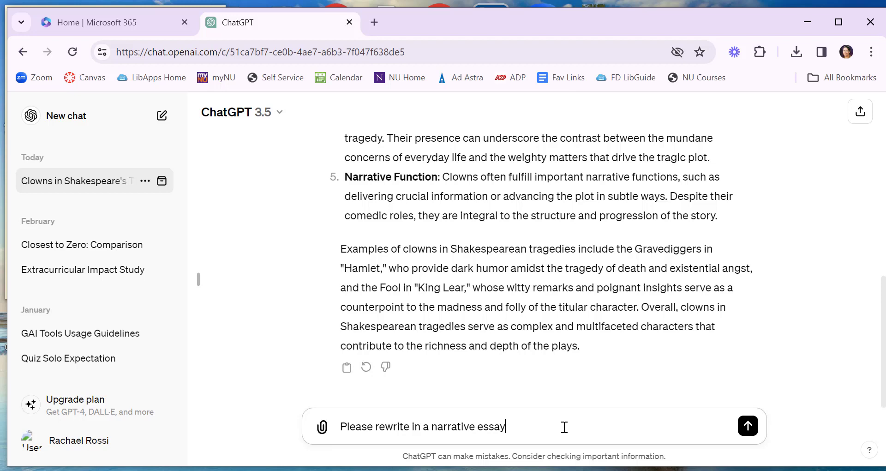
{"action": "type", "text": " format"}
{"action": "key", "text": "Return"}
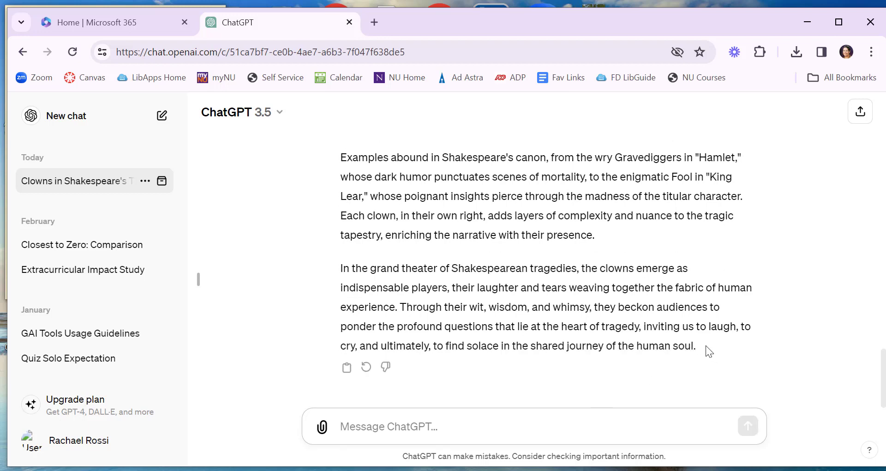
Copy the generated narrative essay and paste it into a new Word document created from Microsoft 365
{"action": "left_click_drag", "start_coordinate": [706, 347], "coordinate": [340, 222]}
{"action": "left_click", "coordinate": [138, 23]}
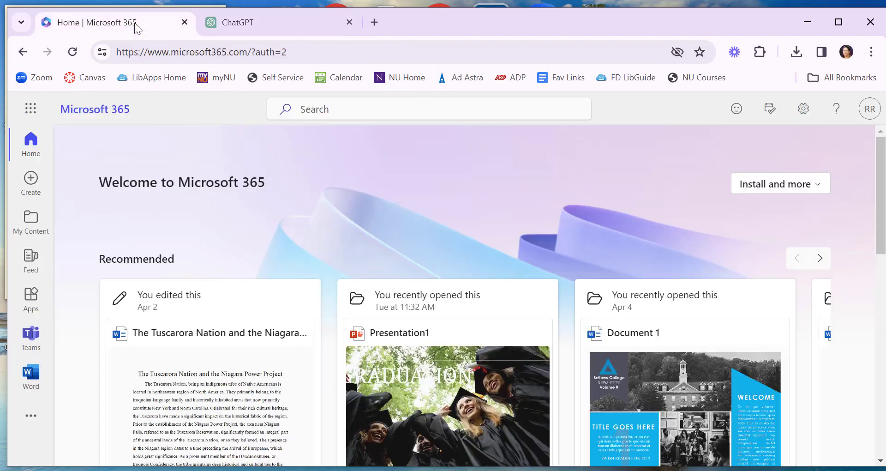
{"action": "left_click", "coordinate": [31, 191]}
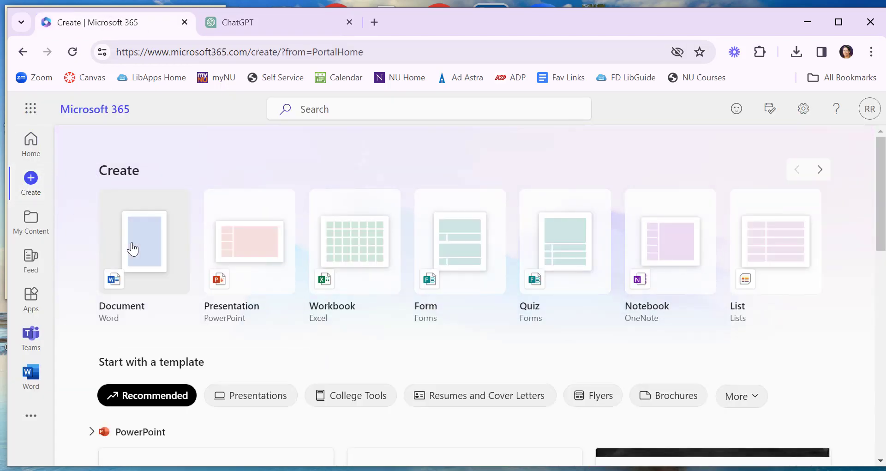
{"action": "left_click", "coordinate": [133, 249]}
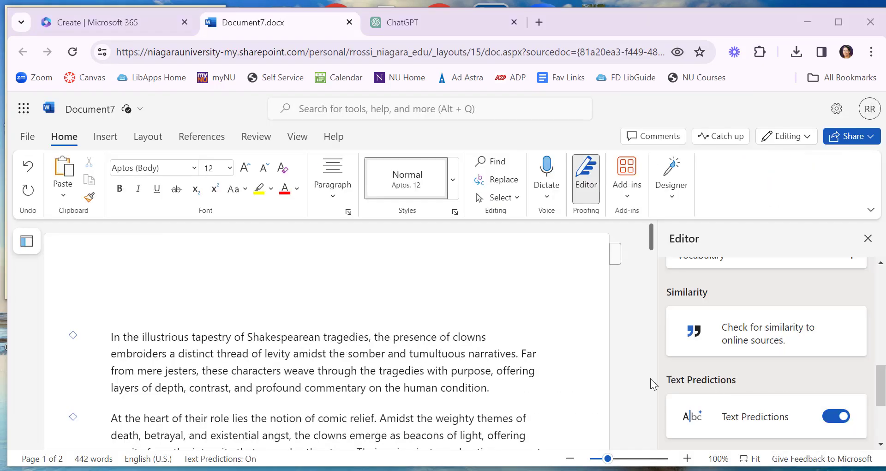
Use the Editor to check the pasted essay in Document7 for similarity to online sources
{"action": "scroll", "coordinate": [753, 352], "scroll_direction": "up", "scroll_amount": 10}
{"action": "left_click", "coordinate": [753, 356]}
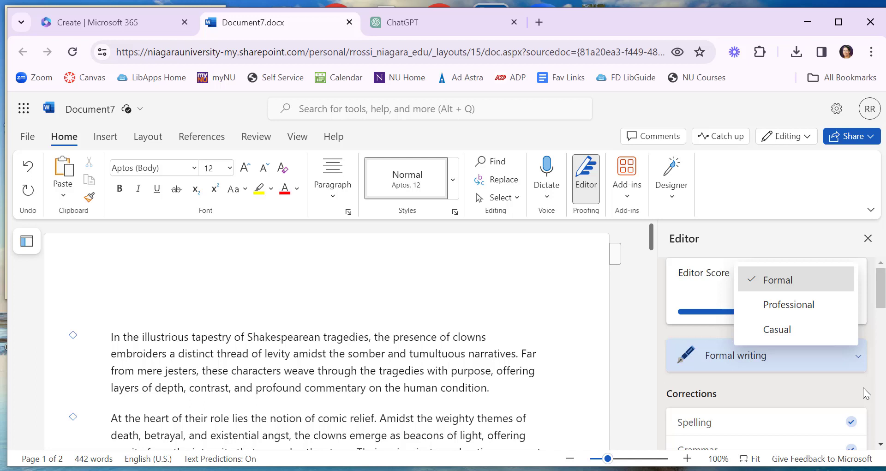
{"action": "scroll", "coordinate": [730, 396], "scroll_direction": "down", "scroll_amount": 10}
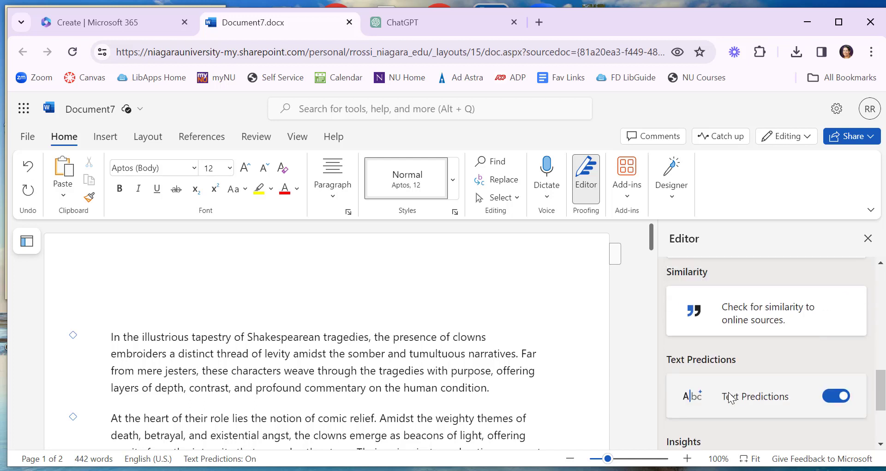
{"action": "left_click", "coordinate": [734, 320]}
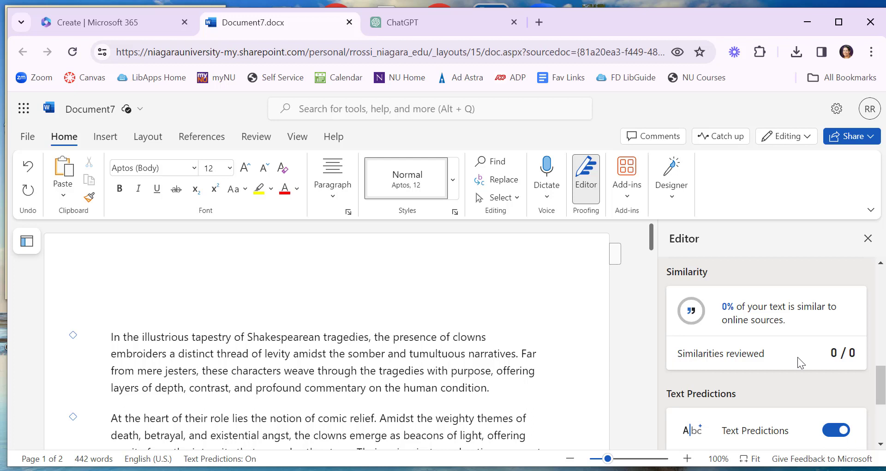
Set Document7's sharing link for people in Niagara University to "Can edit" and copy the link
{"action": "left_click", "coordinate": [850, 136]}
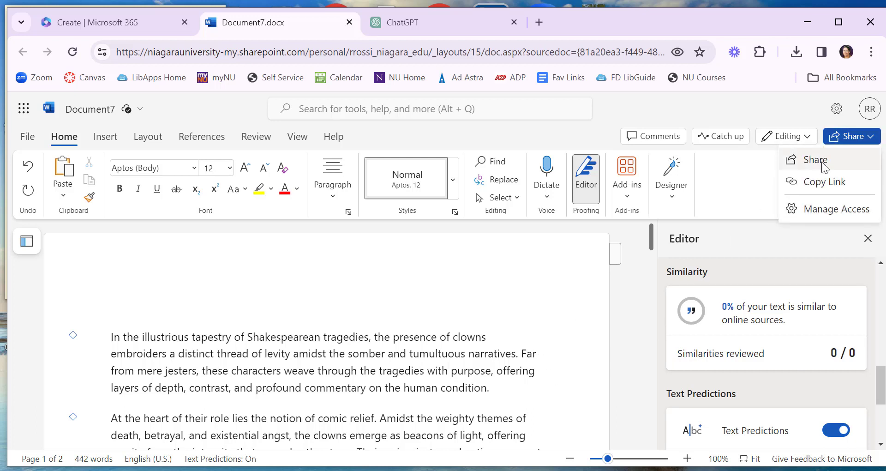
{"action": "left_click", "coordinate": [815, 160]}
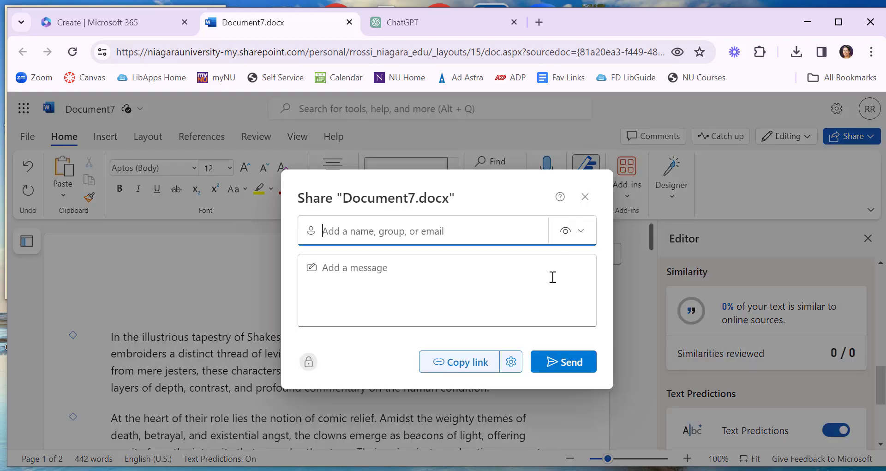
{"action": "left_click", "coordinate": [511, 363]}
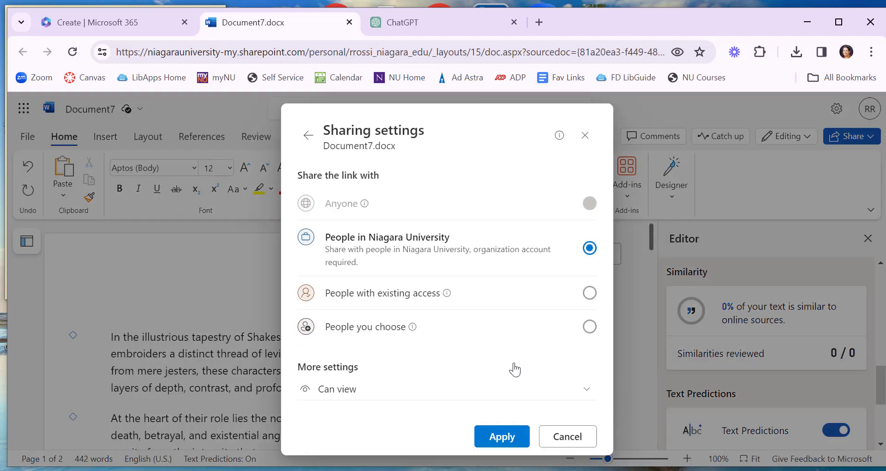
{"action": "left_click", "coordinate": [584, 388]}
{"action": "left_click", "coordinate": [453, 257]}
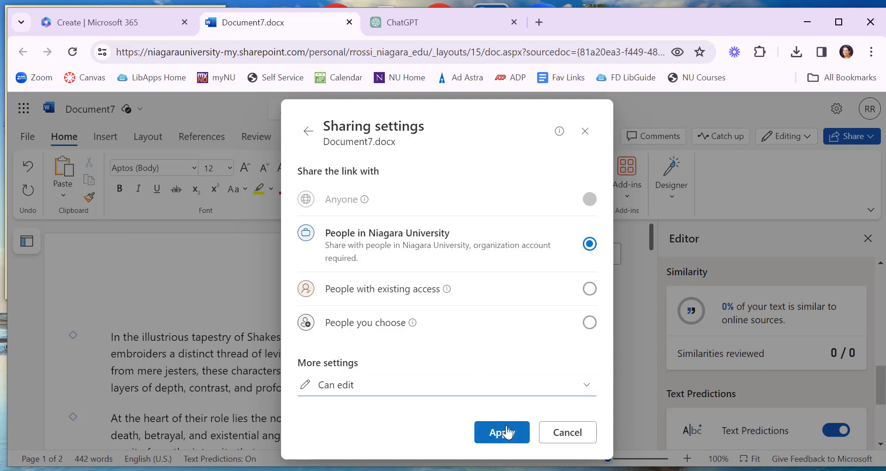
{"action": "left_click", "coordinate": [505, 432]}
{"action": "left_click", "coordinate": [481, 362]}
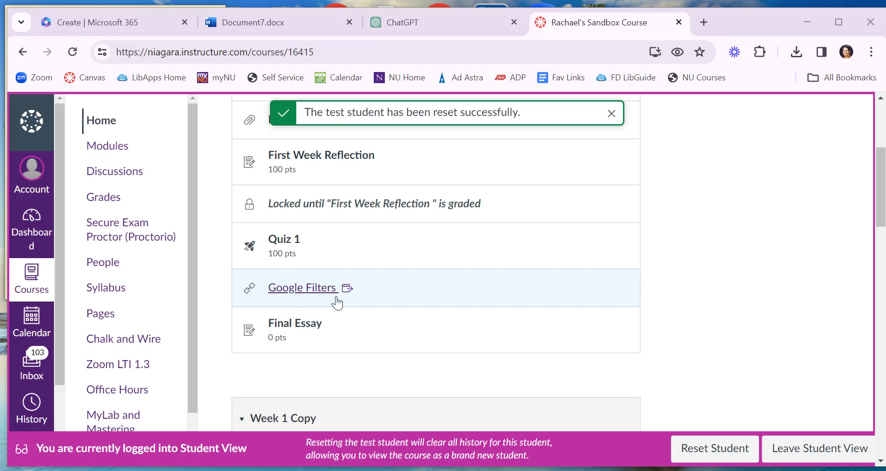
As the test student in Canvas, submit the Final Essay assignment with the copied Document7 link as the website URL
{"action": "left_click", "coordinate": [301, 330]}
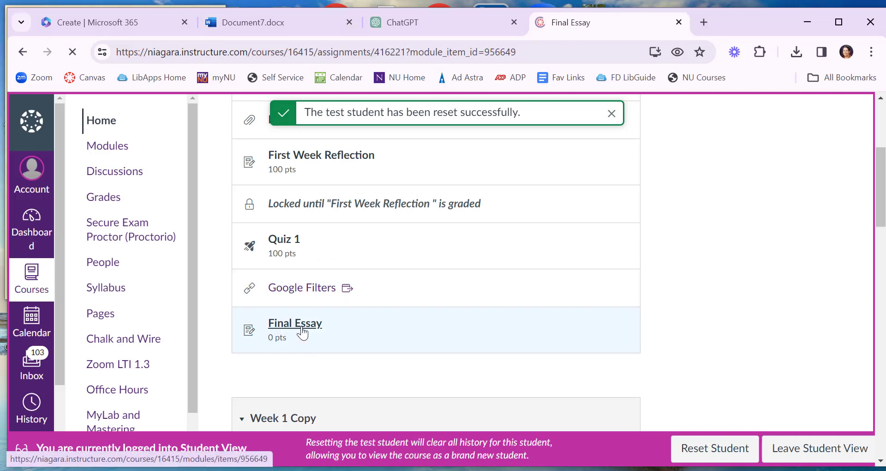
{"action": "left_click", "coordinate": [575, 192]}
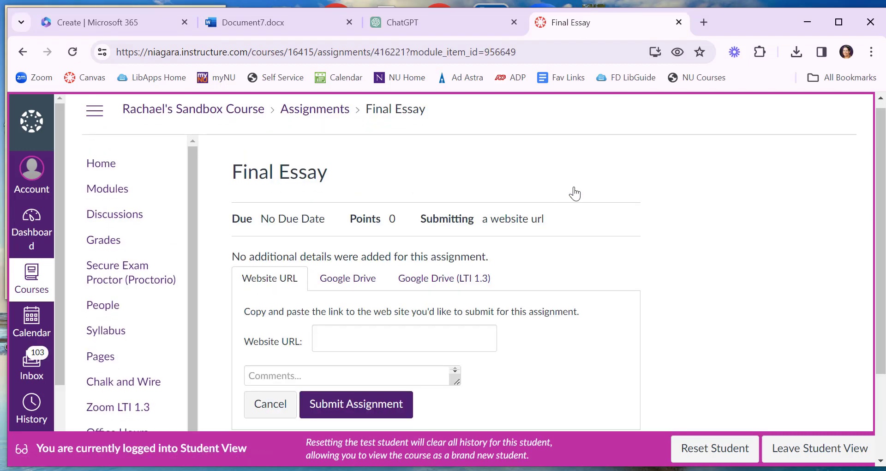
{"action": "left_click", "coordinate": [396, 337]}
{"action": "key", "text": "ctrl+v"}
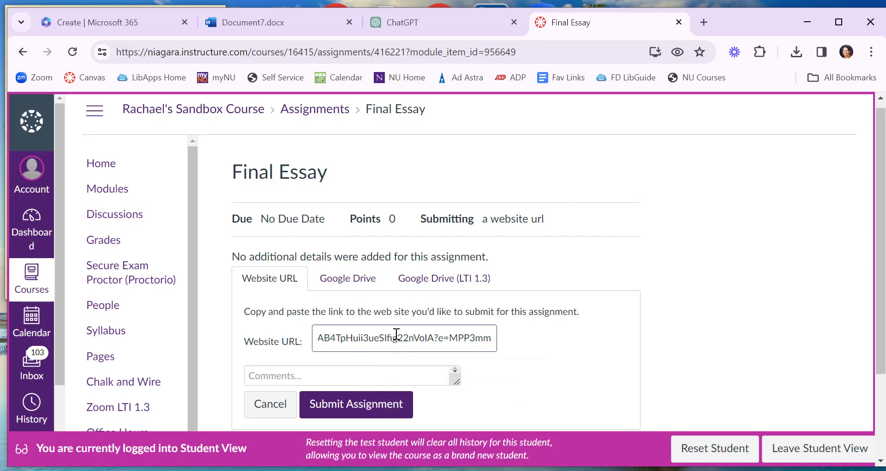
{"action": "left_click", "coordinate": [363, 405]}
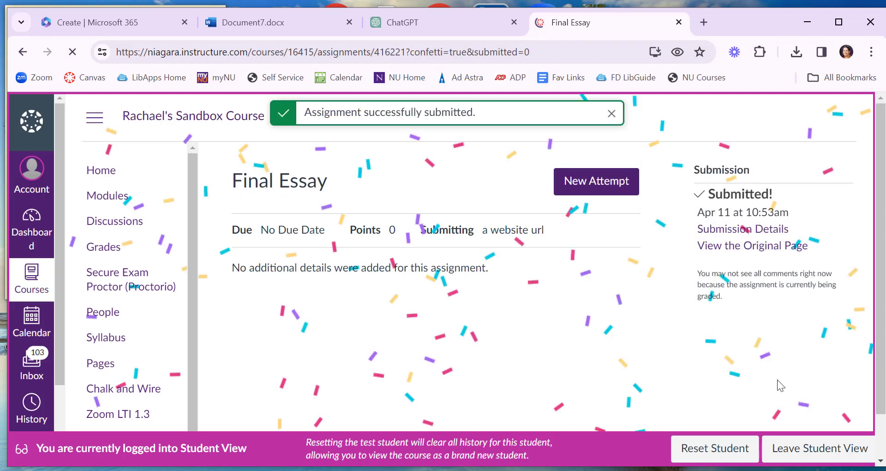
Leave Student View, open the submitted Document7 link from SpeedGrader, and show the document's version history
{"action": "left_click", "coordinate": [792, 444]}
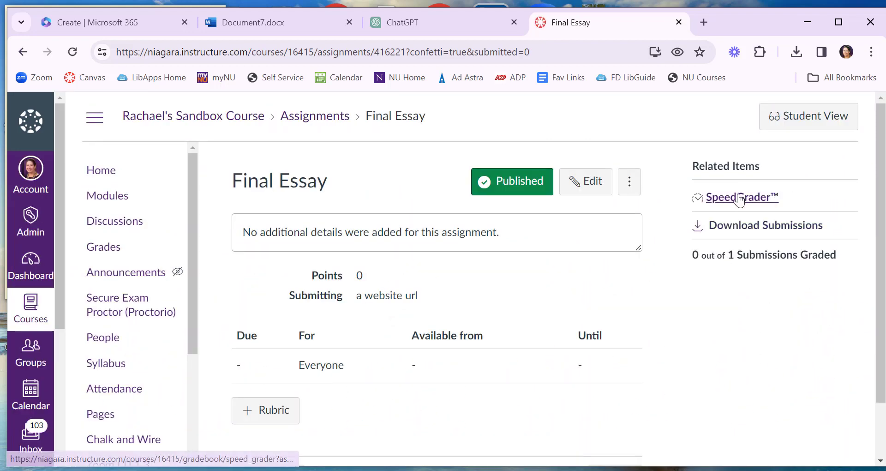
{"action": "left_click", "coordinate": [739, 197]}
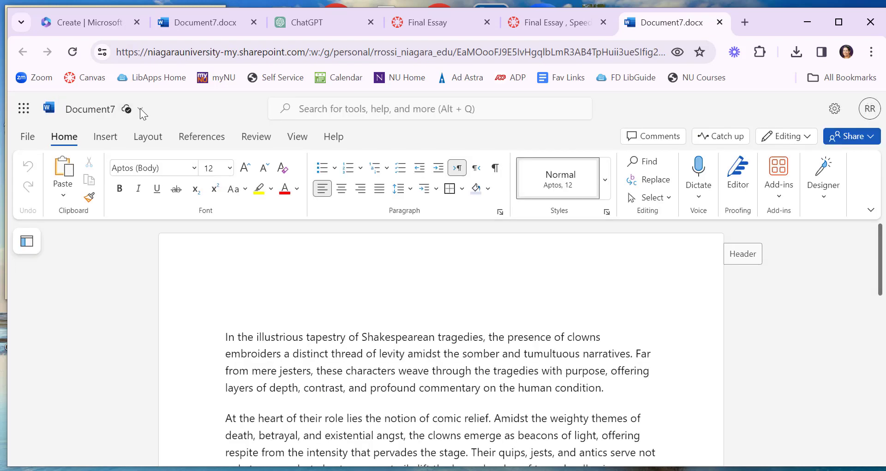
{"action": "left_click", "coordinate": [140, 110]}
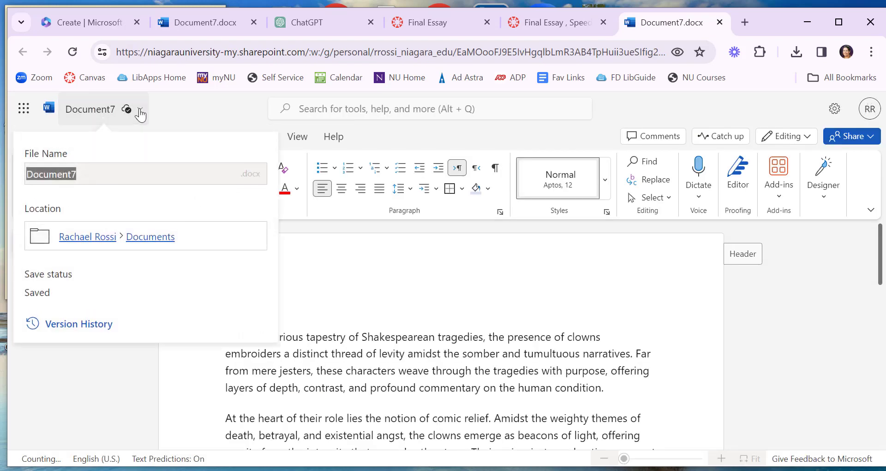
{"action": "left_click", "coordinate": [78, 324]}
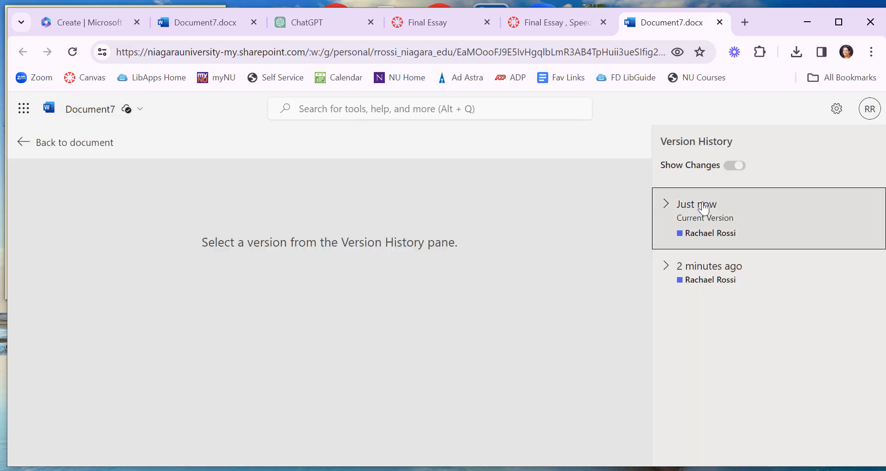
Expand the "2 minutes ago" entry in Document7's version history and look through its modified version
{"action": "left_click", "coordinate": [673, 271]}
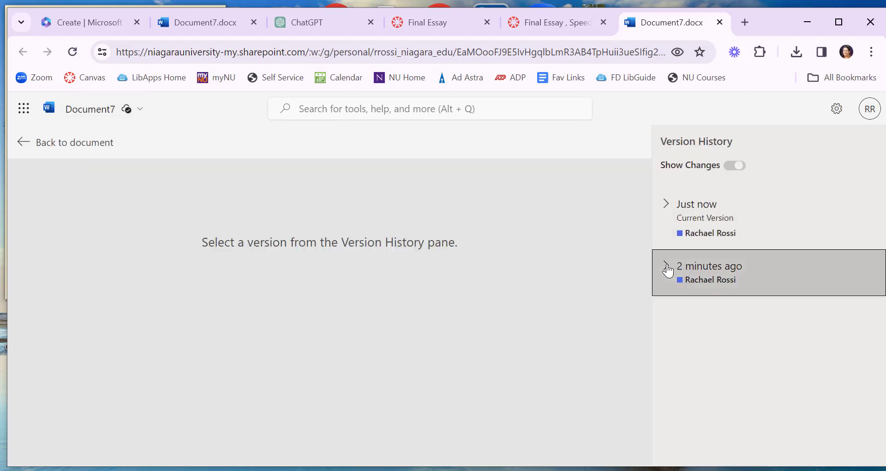
{"action": "left_click", "coordinate": [728, 311]}
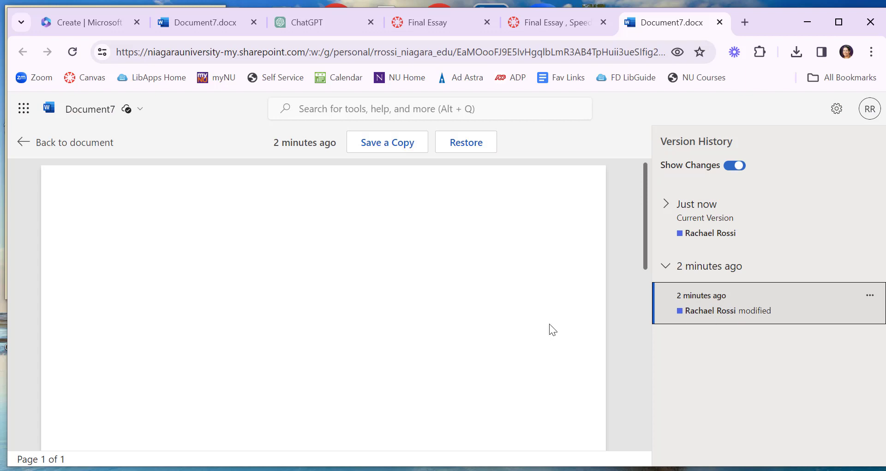
{"action": "scroll", "coordinate": [499, 323], "scroll_direction": "down", "scroll_amount": 5}
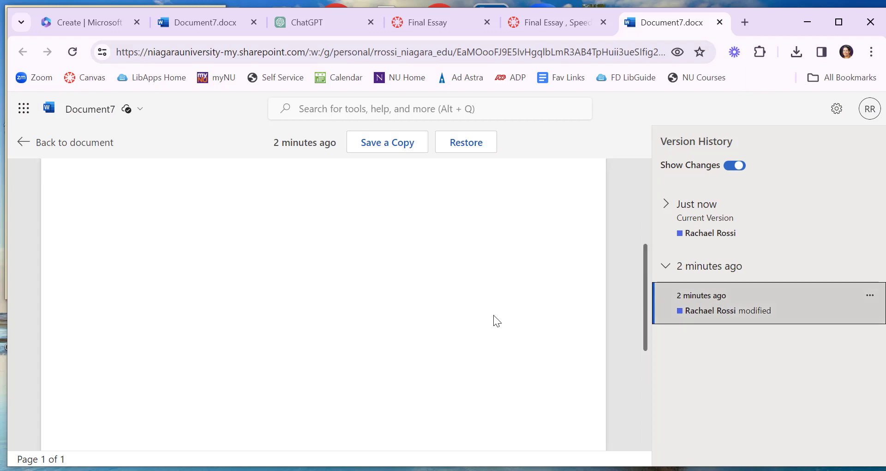
Expand the "Just now" entry, read through the essay's marked changes, and compare them with the "2 minutes ago" version
{"action": "left_click", "coordinate": [666, 205]}
{"action": "left_click", "coordinate": [718, 254]}
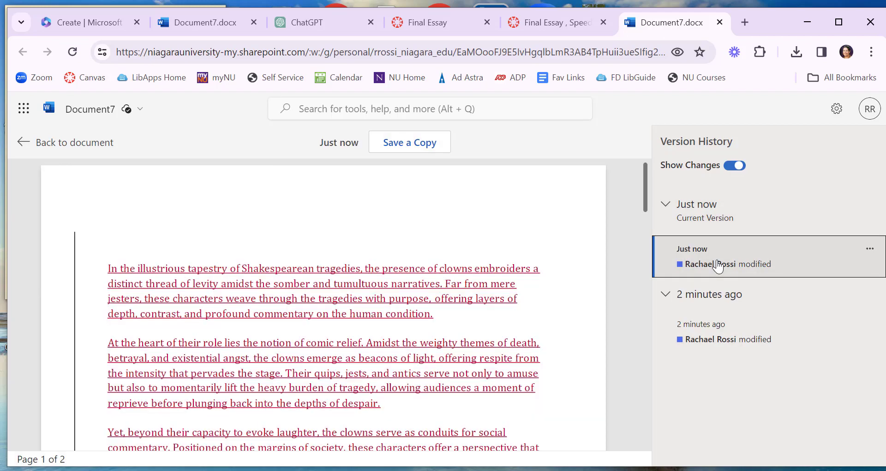
{"action": "scroll", "coordinate": [569, 287], "scroll_direction": "down", "scroll_amount": 10}
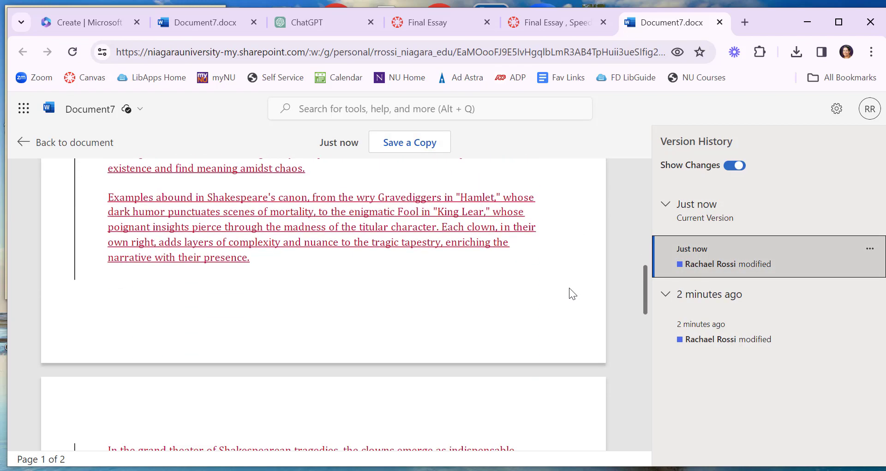
{"action": "scroll", "coordinate": [569, 288], "scroll_direction": "down", "scroll_amount": 4}
{"action": "scroll", "coordinate": [570, 289], "scroll_direction": "up", "scroll_amount": 12}
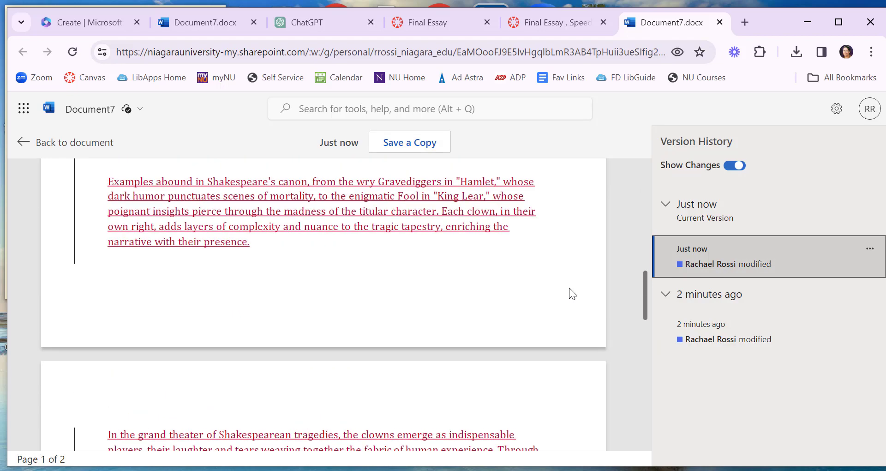
{"action": "left_click", "coordinate": [851, 333]}
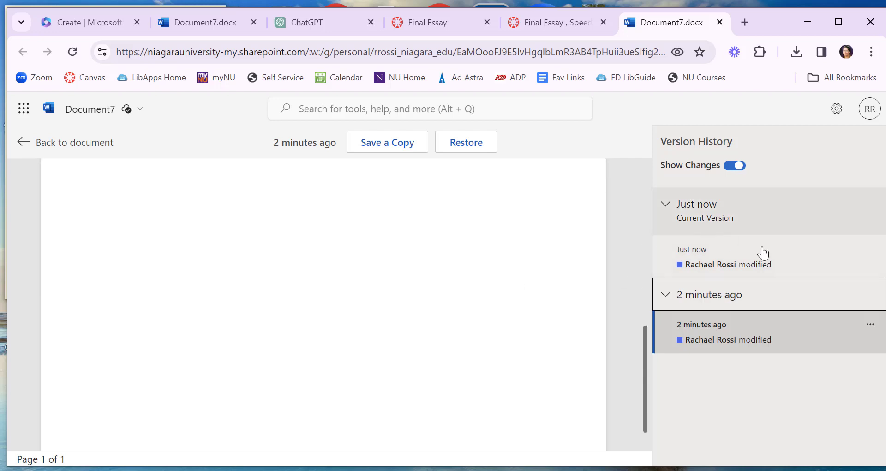
{"action": "left_click", "coordinate": [748, 264]}
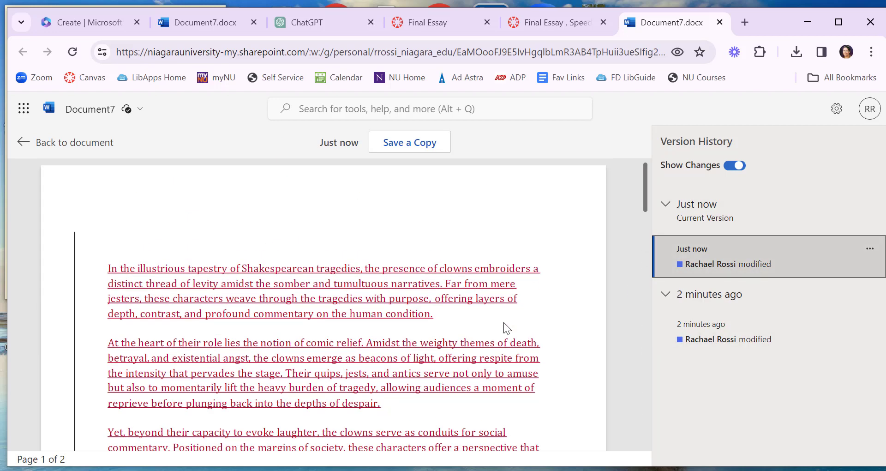